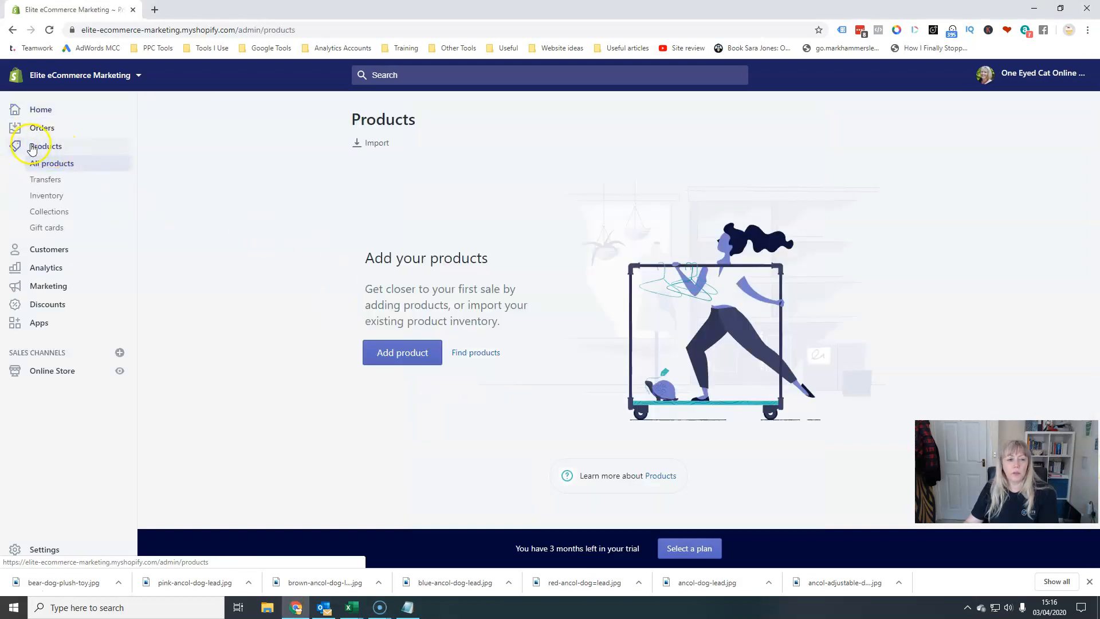
Start a new product and title it "KONG Wild Knots Bear X-Small", using the product name from the Notepad notes
{"action": "left_click", "coordinate": [402, 350]}
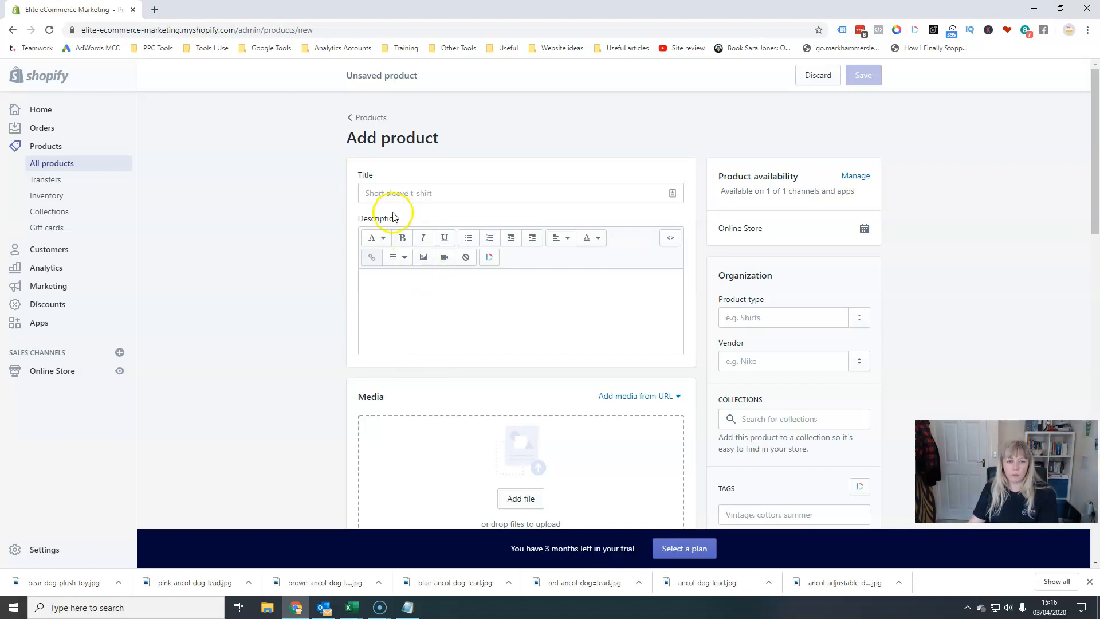
{"action": "left_click", "coordinate": [408, 609]}
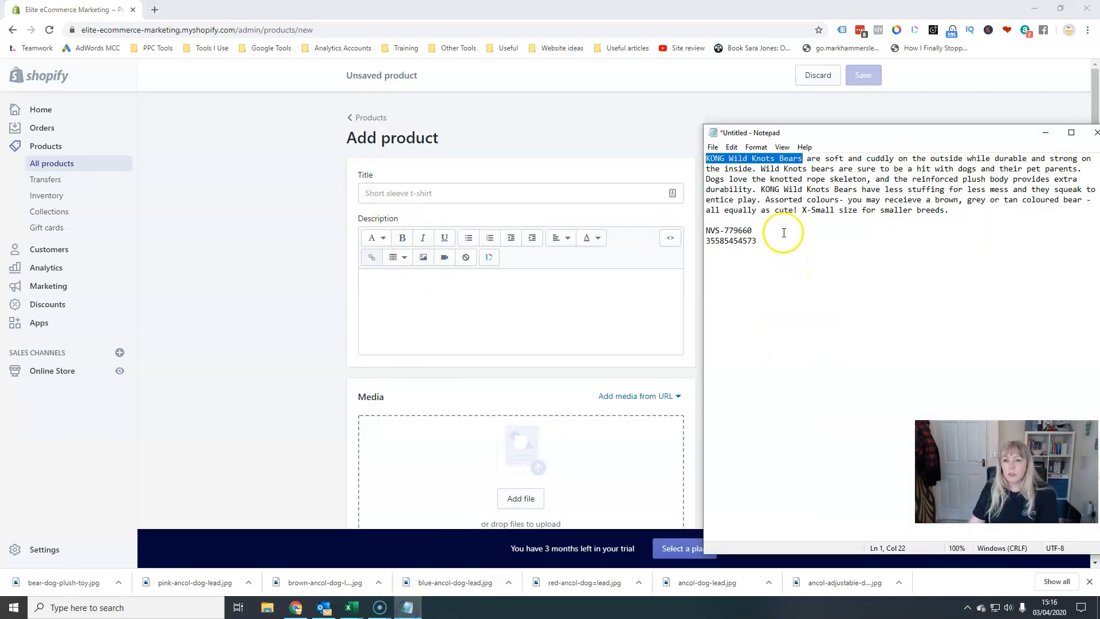
{"action": "left_click", "coordinate": [405, 192]}
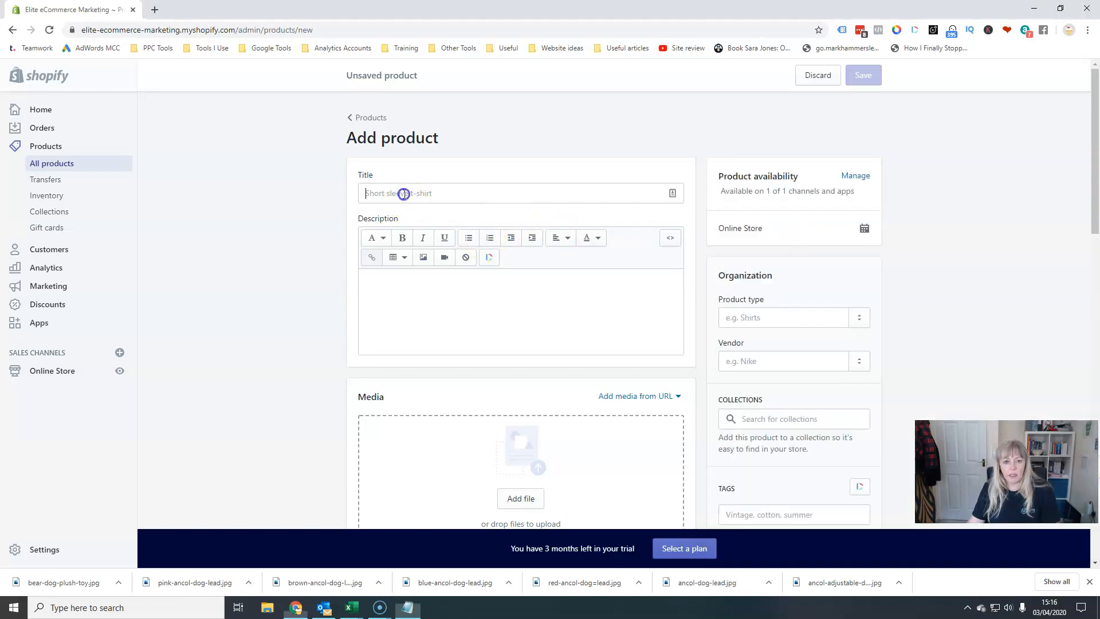
{"action": "type", "text": "KONG Wild Knots Bears"}
{"action": "key", "text": "BackSpace"}
{"action": "type", "text": "SX-Smal"}
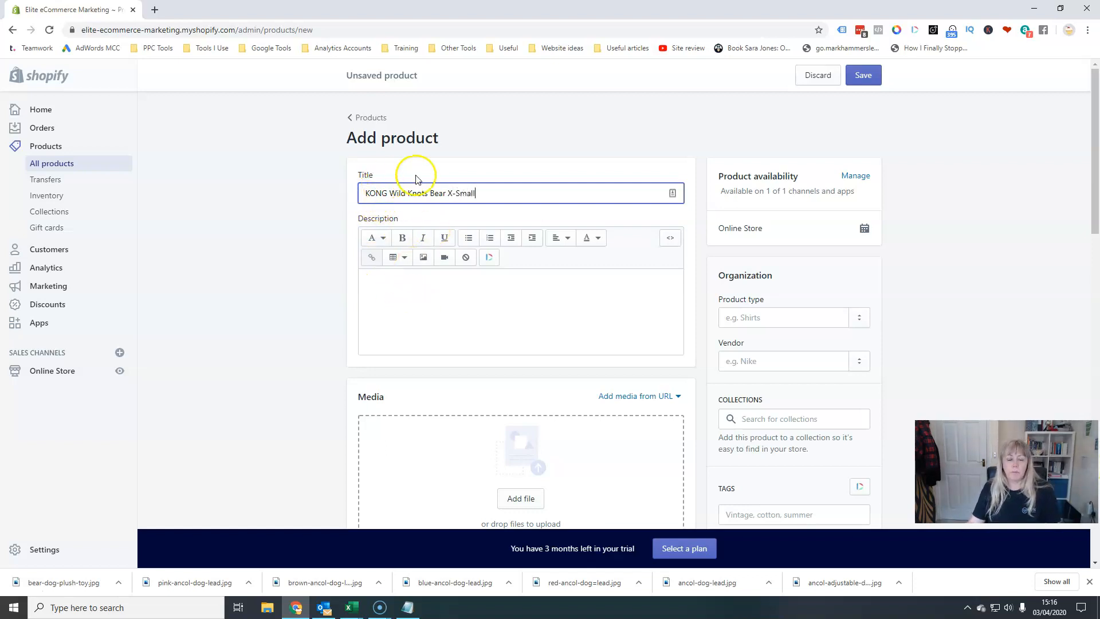
Copy the product description from the Notepad notes into the Description, with the X-Small size sentence as its own paragraph
{"action": "left_click", "coordinate": [381, 305]}
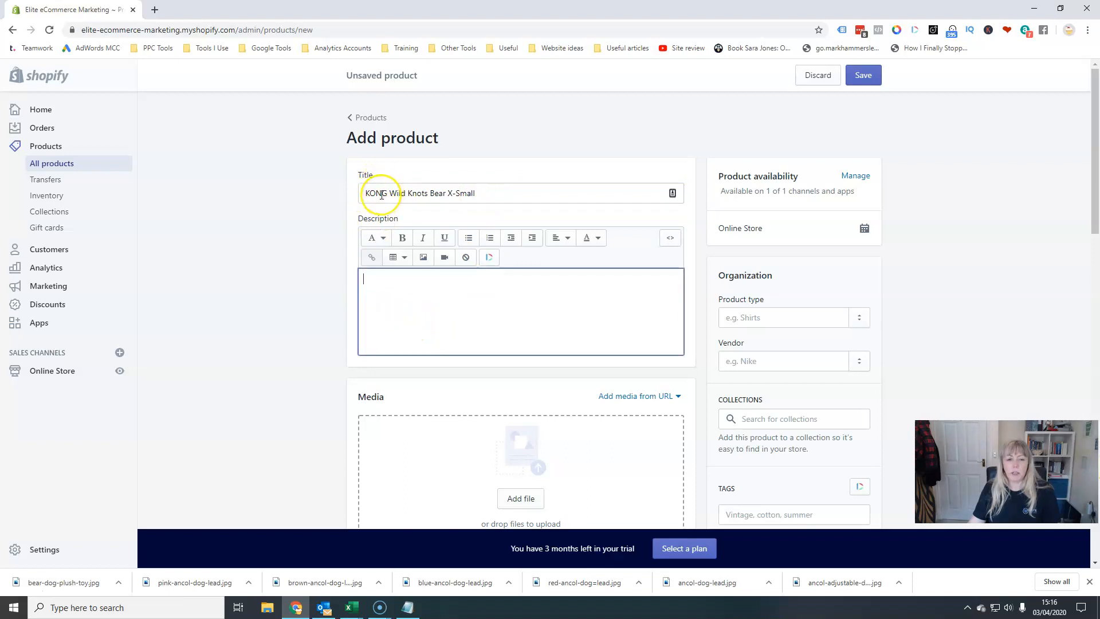
{"action": "left_click", "coordinate": [399, 196]}
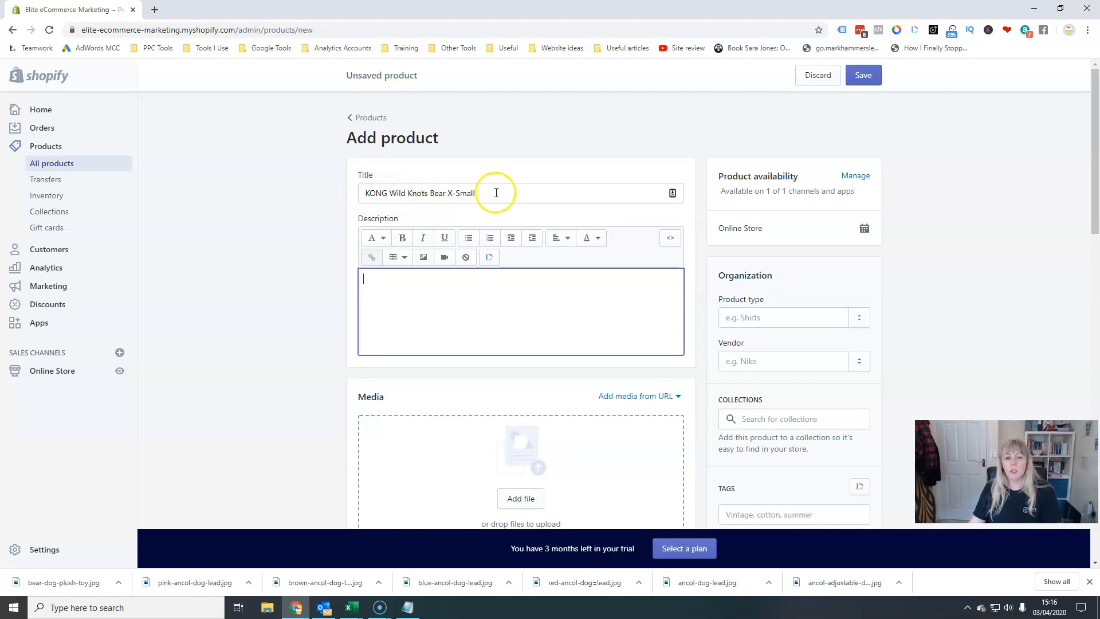
{"action": "left_click", "coordinate": [495, 195]}
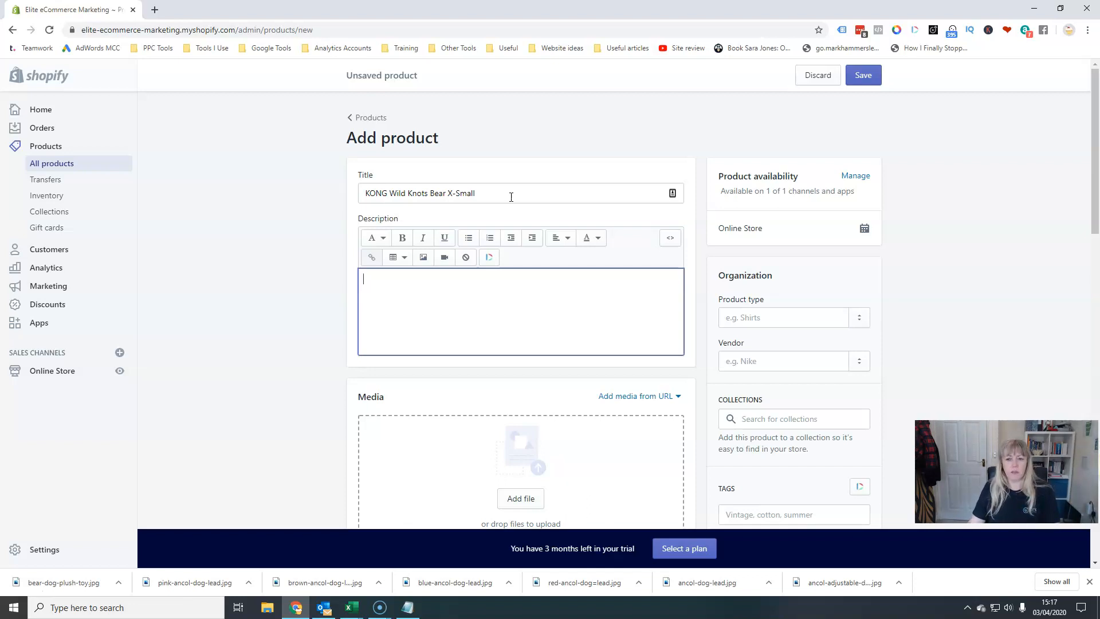
{"action": "left_click", "coordinate": [405, 607]}
{"action": "left_click_drag", "start_coordinate": [708, 158], "coordinate": [975, 213]}
{"action": "key", "text": "ctrl+c"}
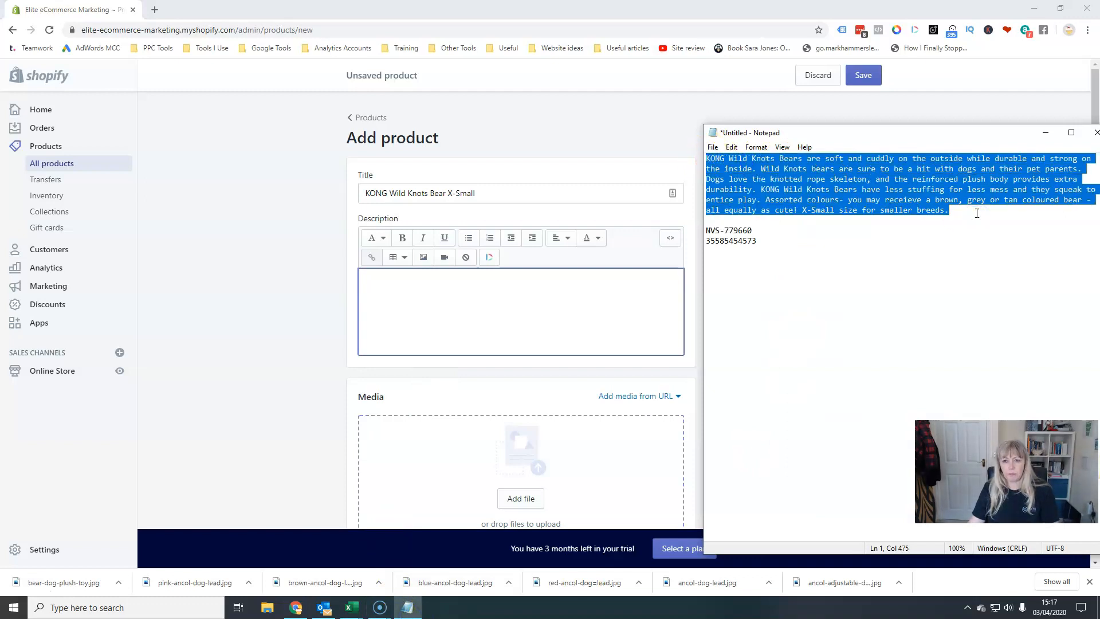
{"action": "left_click", "coordinate": [499, 266]}
{"action": "left_click", "coordinate": [411, 273]}
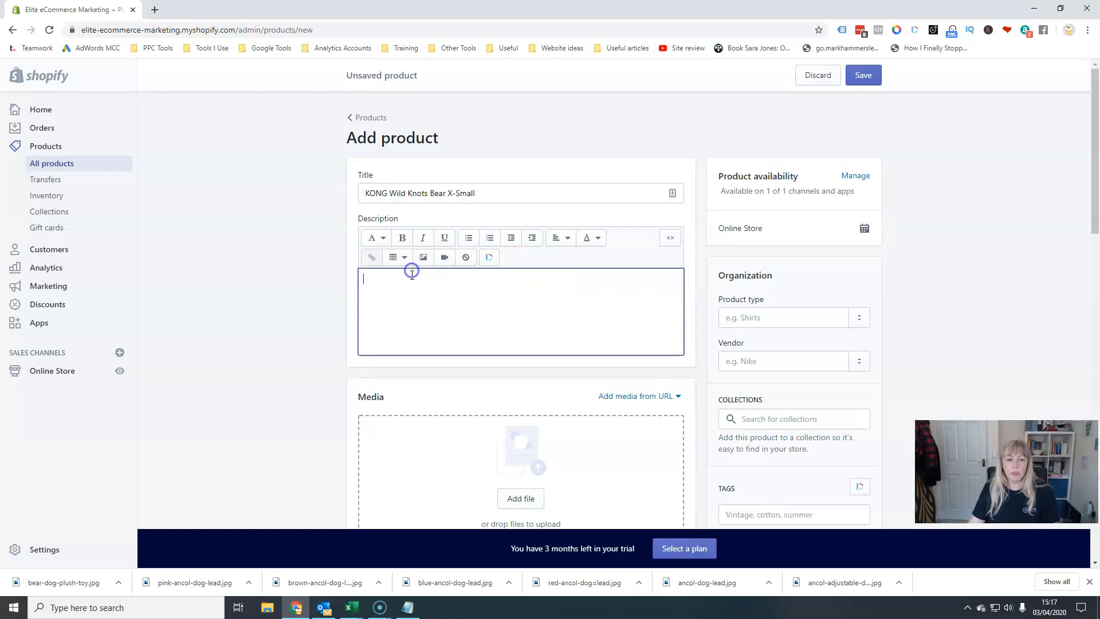
{"action": "key", "text": "ctrl+v"}
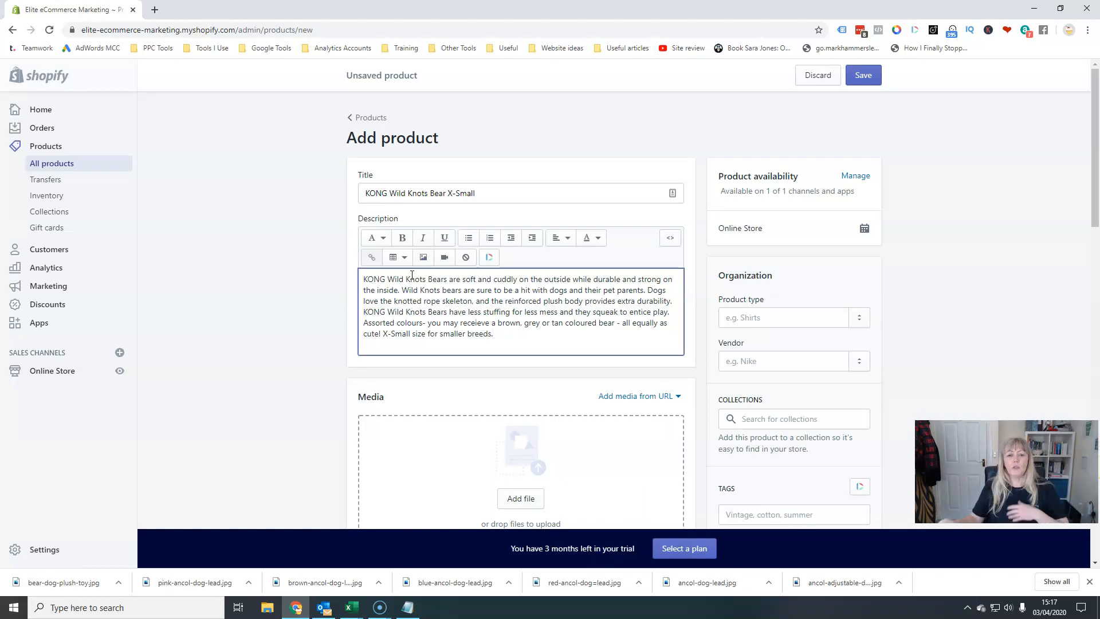
{"action": "left_click", "coordinate": [383, 333]}
{"action": "key", "text": "Return"}
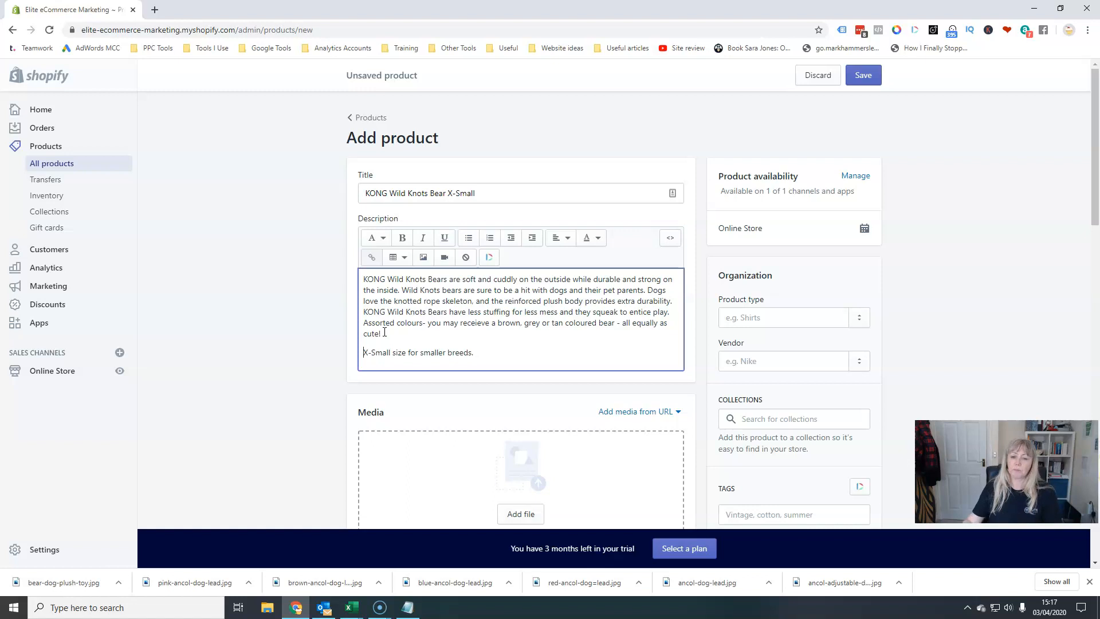
Upload the bear-dog-plush-toy image to the product's media and open the options for adding media from a URL
{"action": "scroll", "coordinate": [378, 316], "scroll_direction": "down", "scroll_amount": 3}
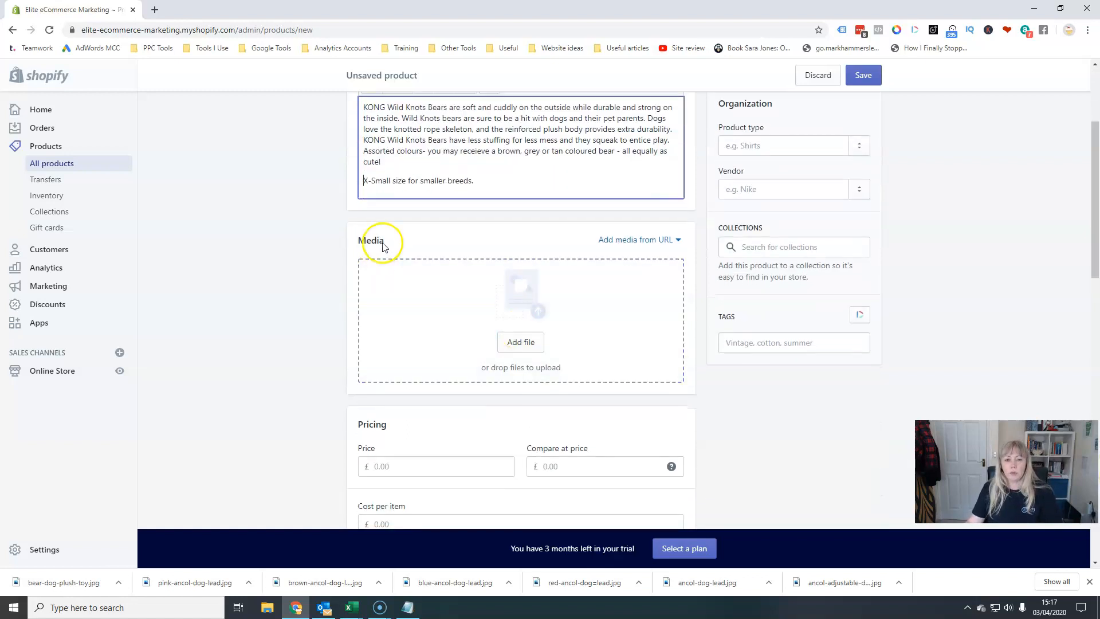
{"action": "left_click", "coordinate": [521, 343]}
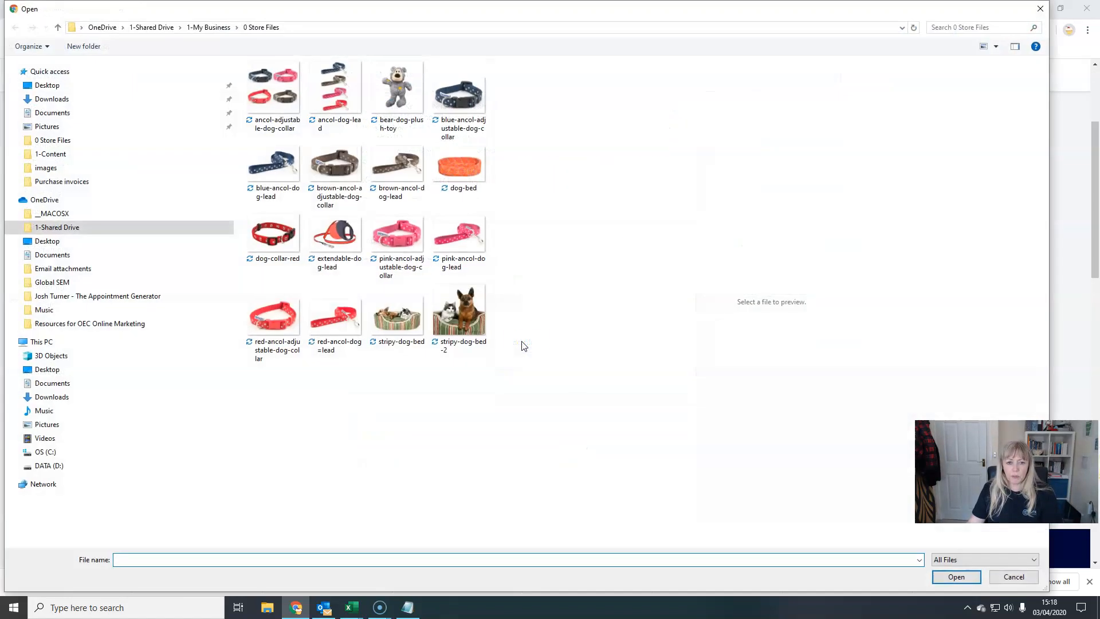
{"action": "double_click", "coordinate": [389, 80]}
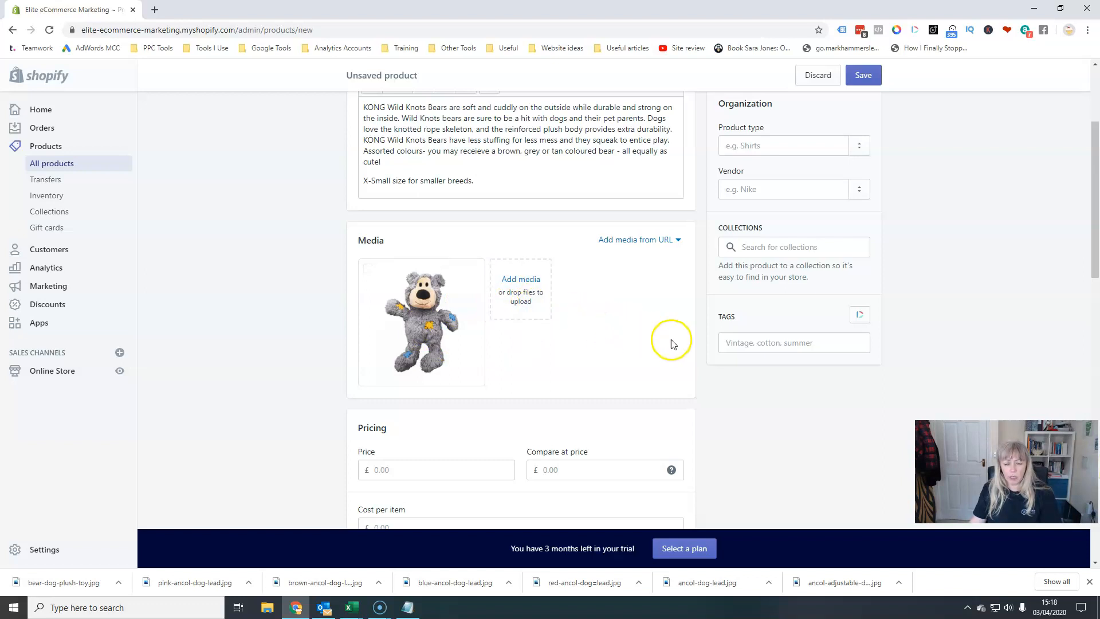
{"action": "left_click", "coordinate": [676, 241]}
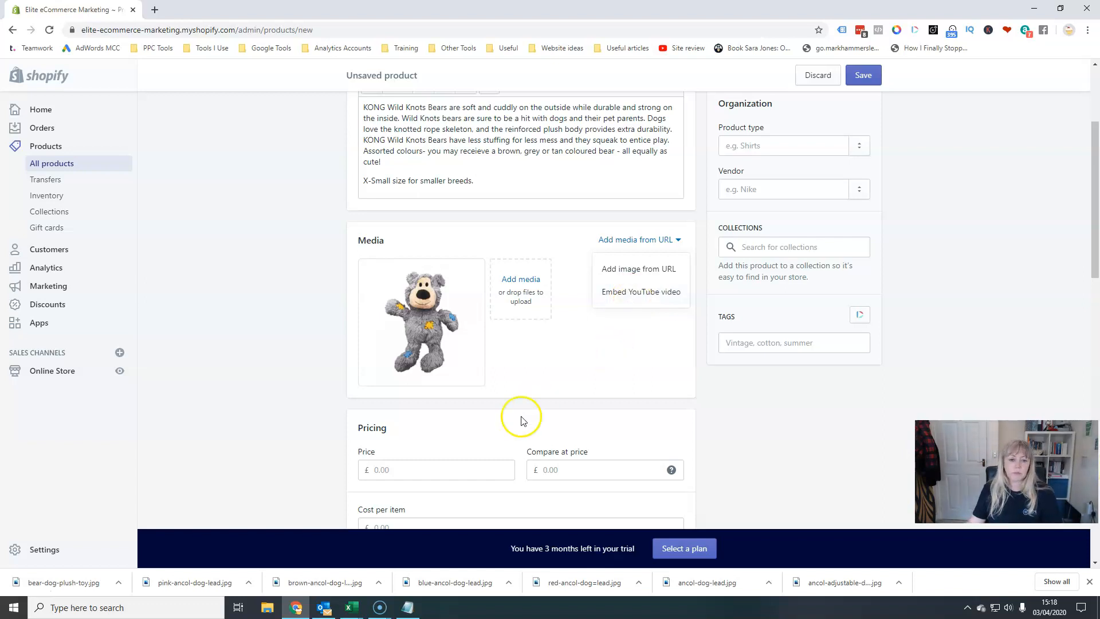
Set the product's price to £6.99 and its compare at price to £9.99
{"action": "scroll", "coordinate": [487, 401], "scroll_direction": "down", "scroll_amount": 2}
{"action": "left_click", "coordinate": [400, 358]}
{"action": "type", "text": "6.99"}
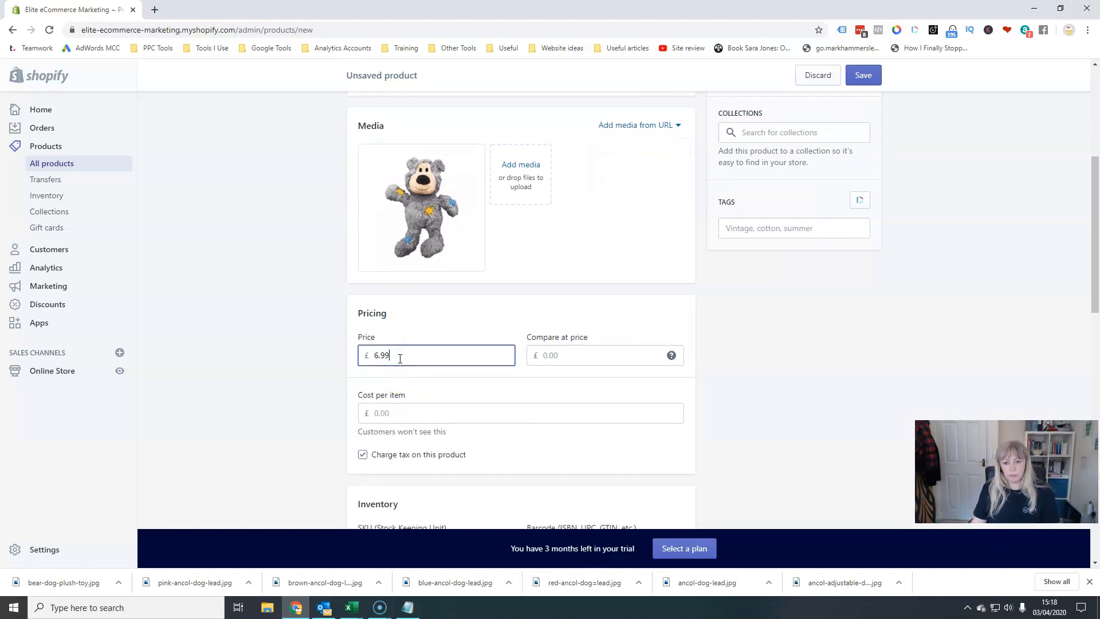
{"action": "left_click", "coordinate": [659, 360]}
{"action": "mouse_move", "coordinate": [672, 356]}
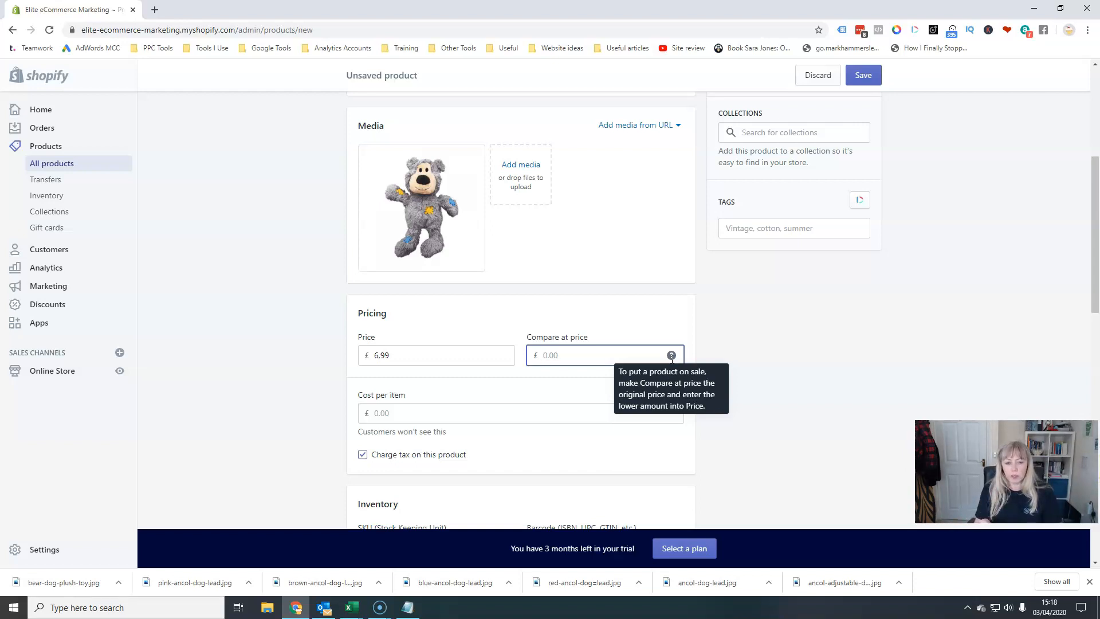
{"action": "type", "text": "9.99"}
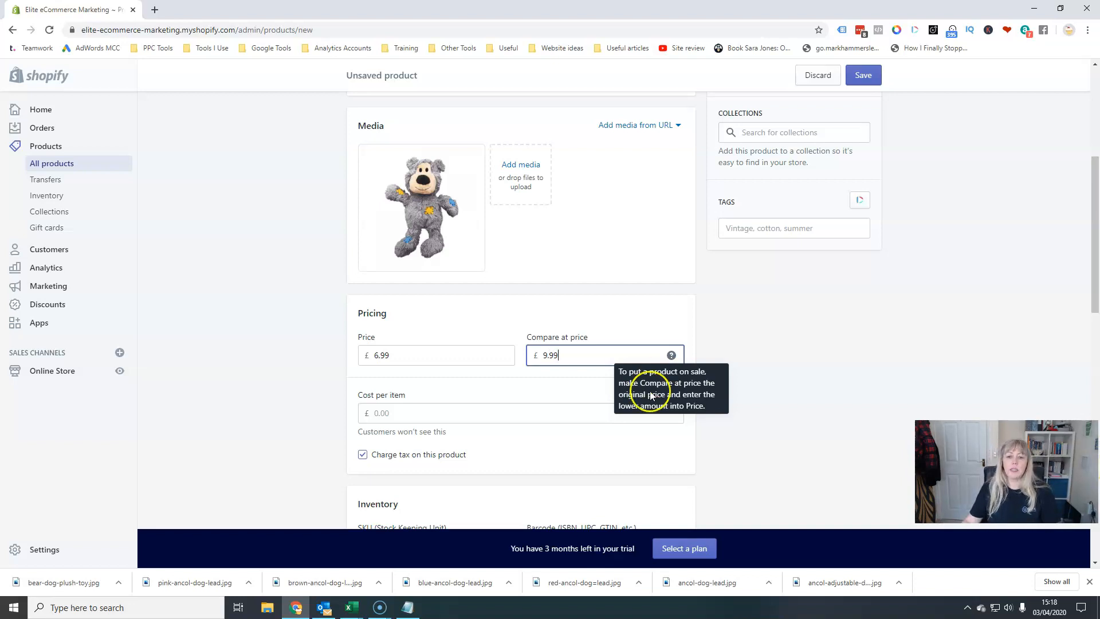
{"action": "left_click", "coordinate": [449, 359]}
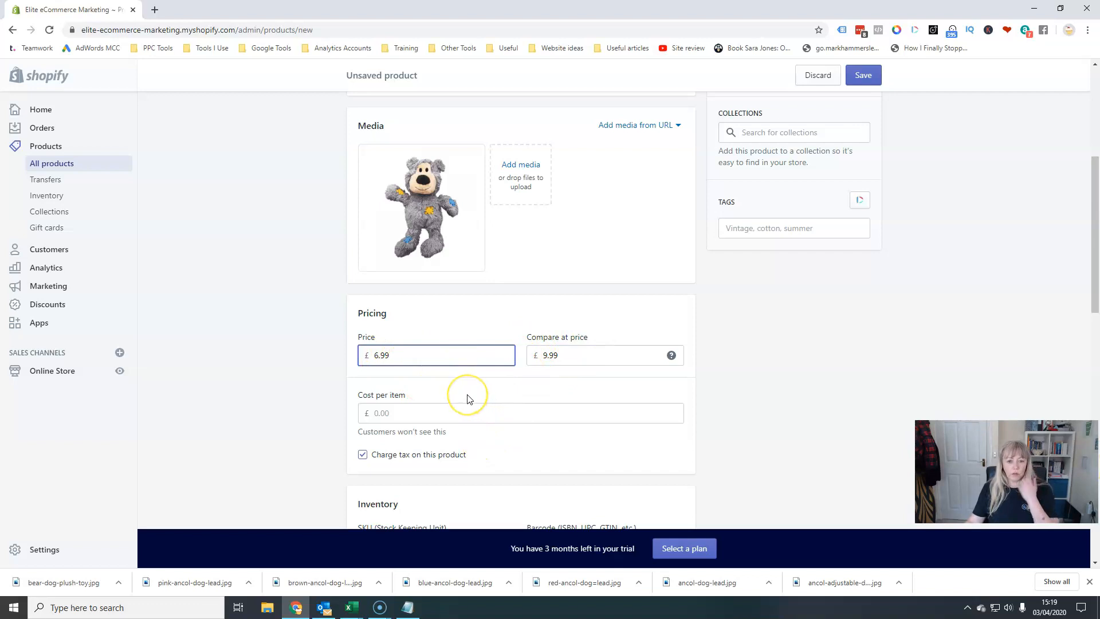
{"action": "scroll", "coordinate": [467, 398], "scroll_direction": "down", "scroll_amount": 2}
{"action": "left_click", "coordinate": [388, 301]}
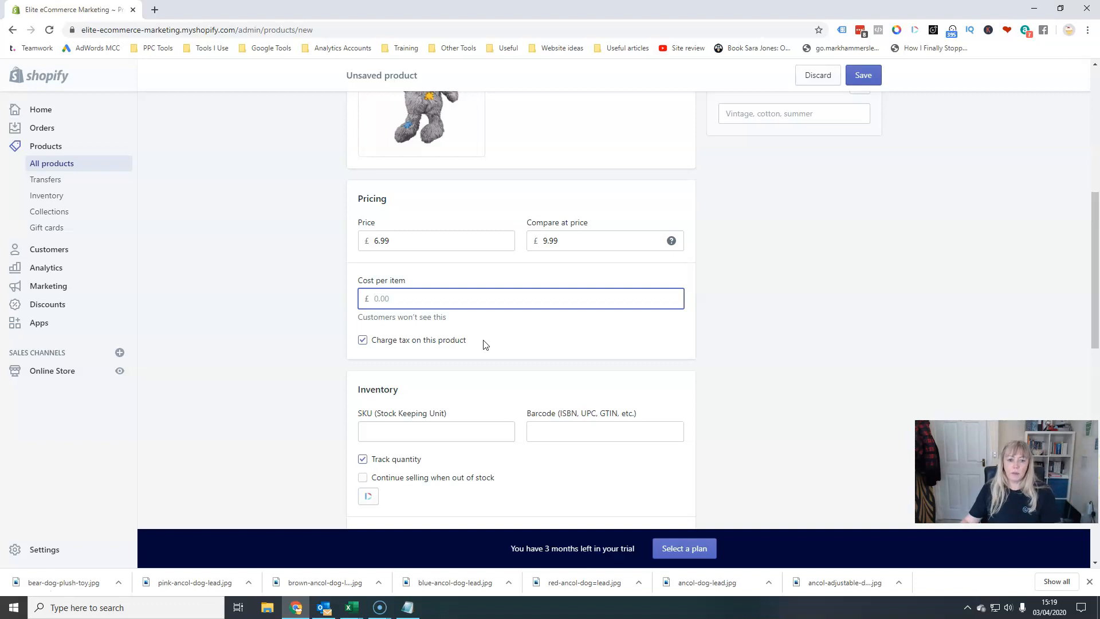
{"action": "left_click", "coordinate": [362, 341]}
{"action": "left_click", "coordinate": [363, 340]}
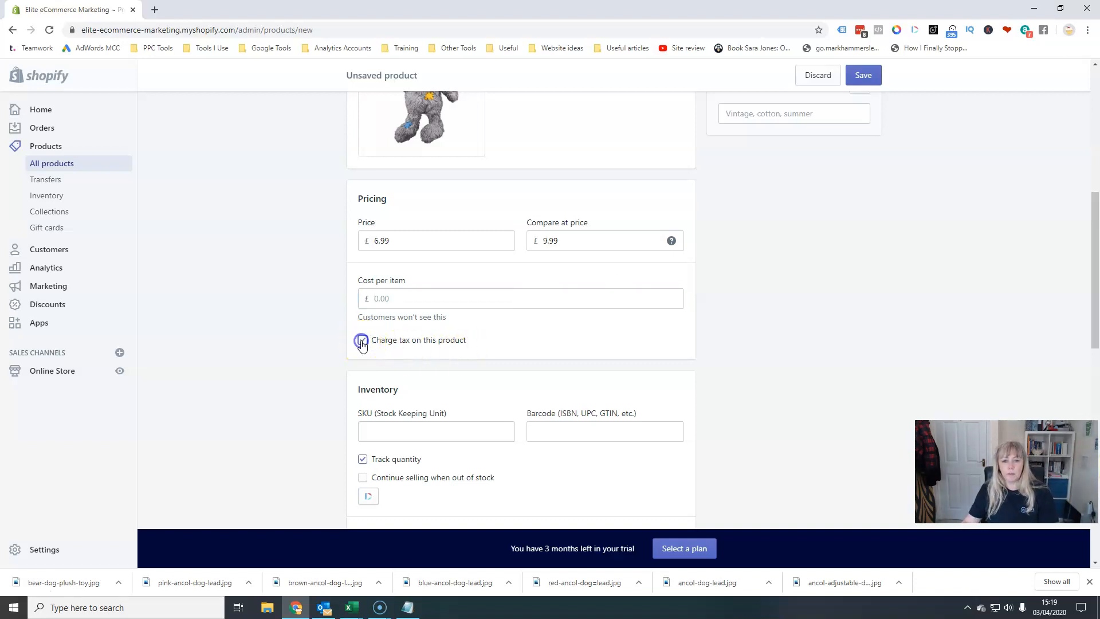
{"action": "left_click", "coordinate": [362, 340]}
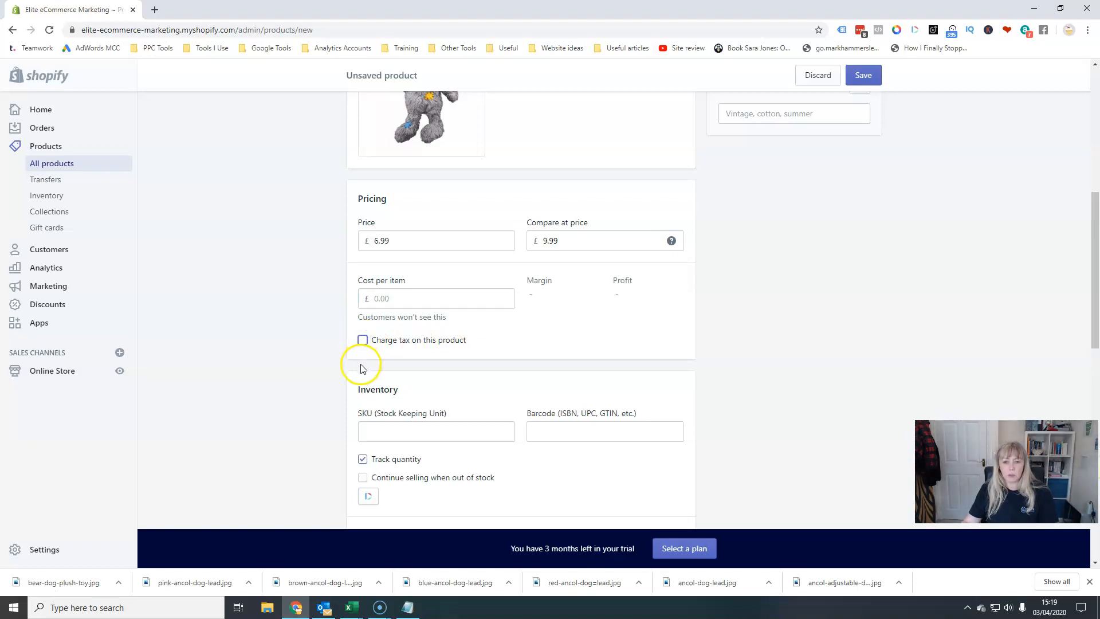
{"action": "left_click", "coordinate": [363, 340]}
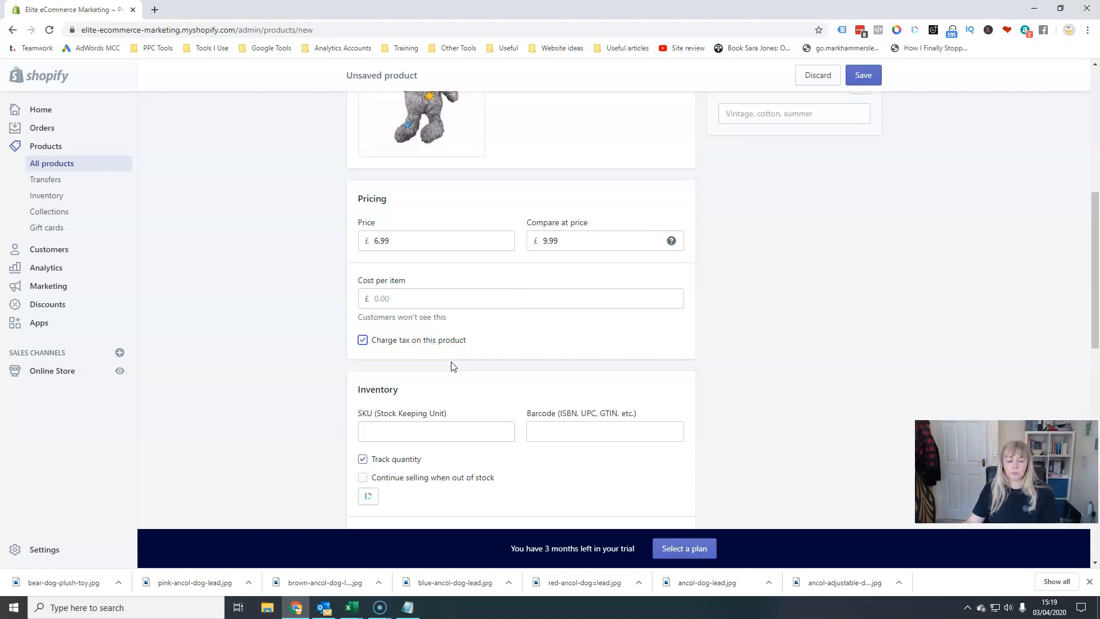
Copy the stock code NVS-779660 from the Notepad notes into the product's SKU
{"action": "scroll", "coordinate": [489, 361], "scroll_direction": "down", "scroll_amount": 1}
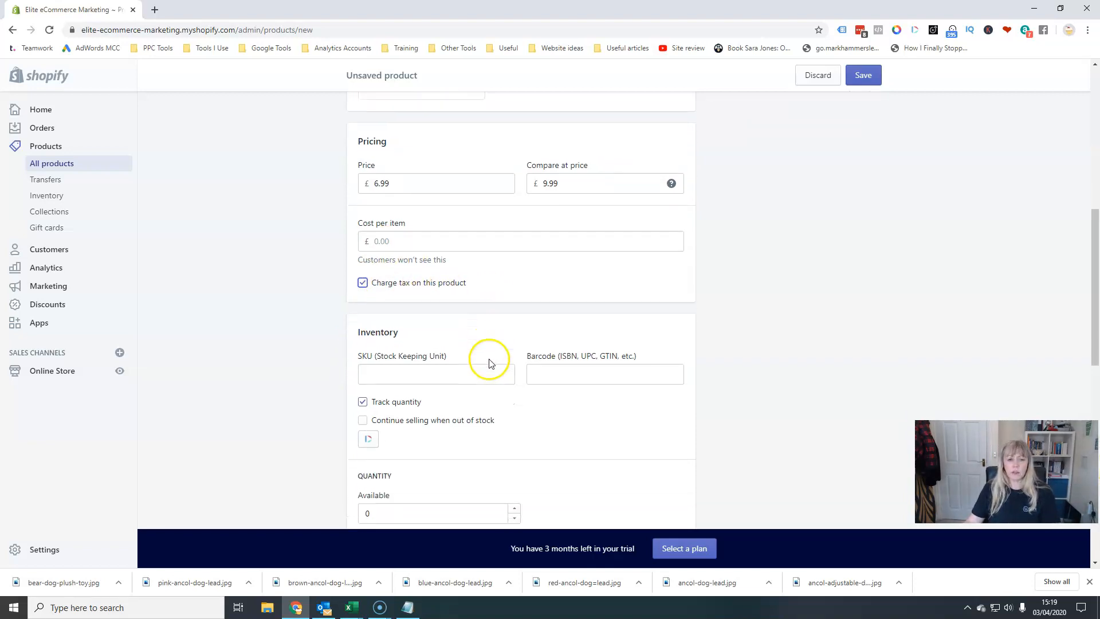
{"action": "scroll", "coordinate": [521, 395], "scroll_direction": "down", "scroll_amount": 2}
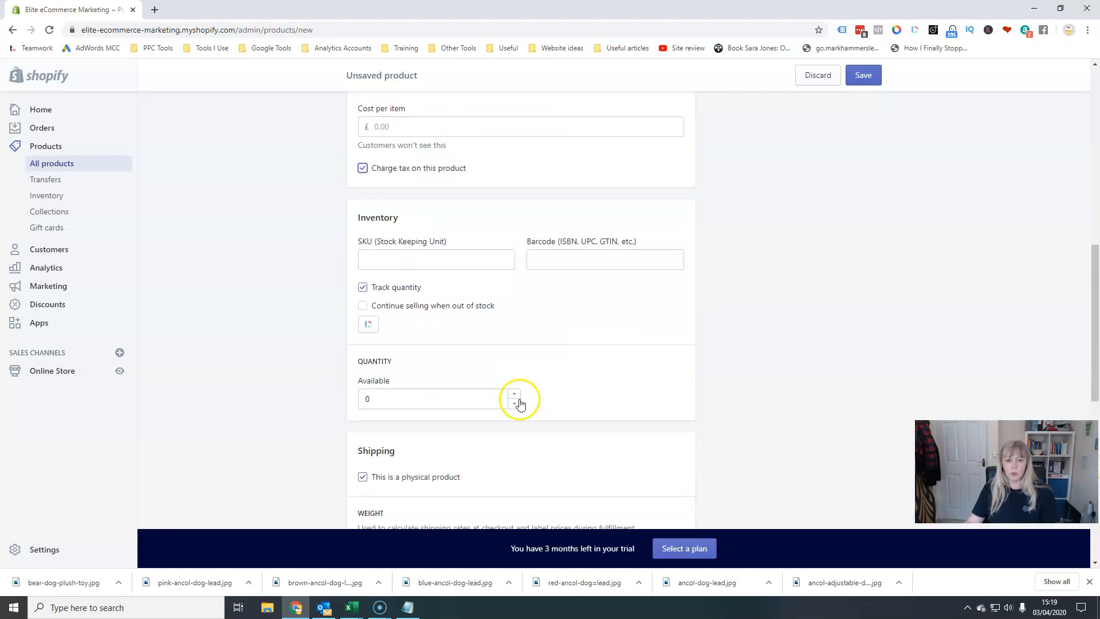
{"action": "left_click", "coordinate": [376, 260]}
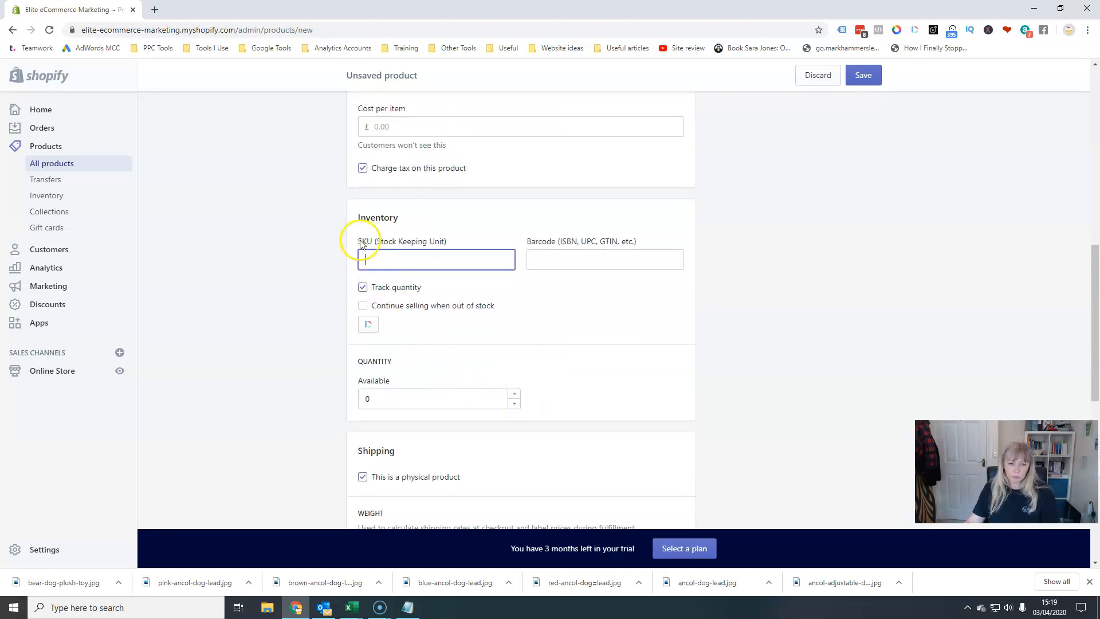
{"action": "left_click", "coordinate": [372, 262]}
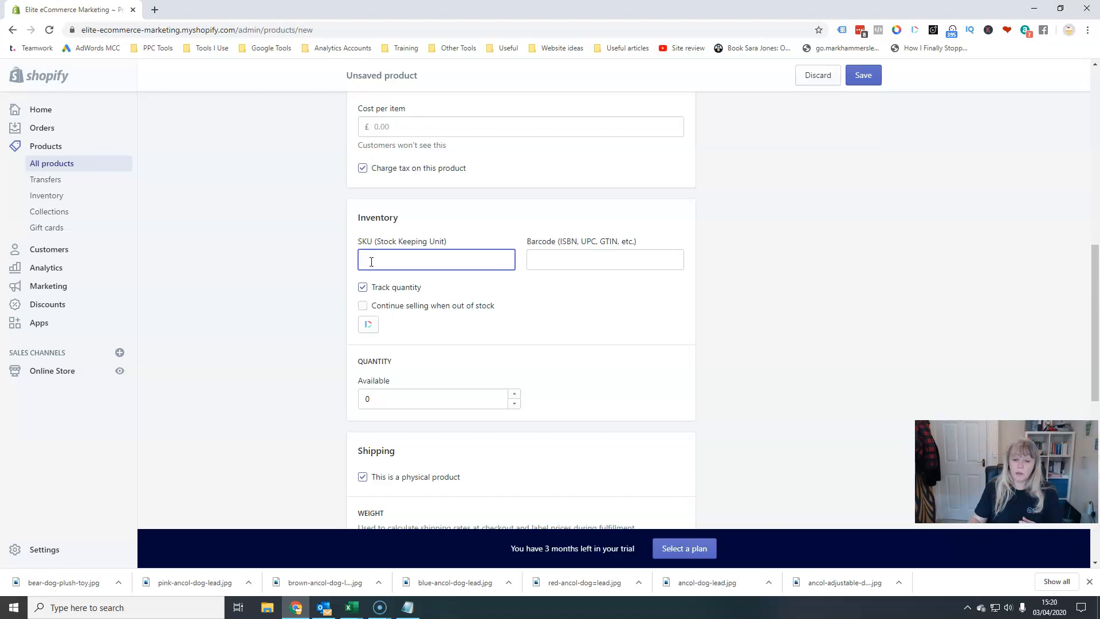
{"action": "left_click", "coordinate": [407, 606]}
{"action": "left_click_drag", "start_coordinate": [708, 231], "coordinate": [755, 229]}
{"action": "key", "text": "ctrl+c"}
{"action": "left_click", "coordinate": [433, 257]}
{"action": "key", "text": "ctrl+v"}
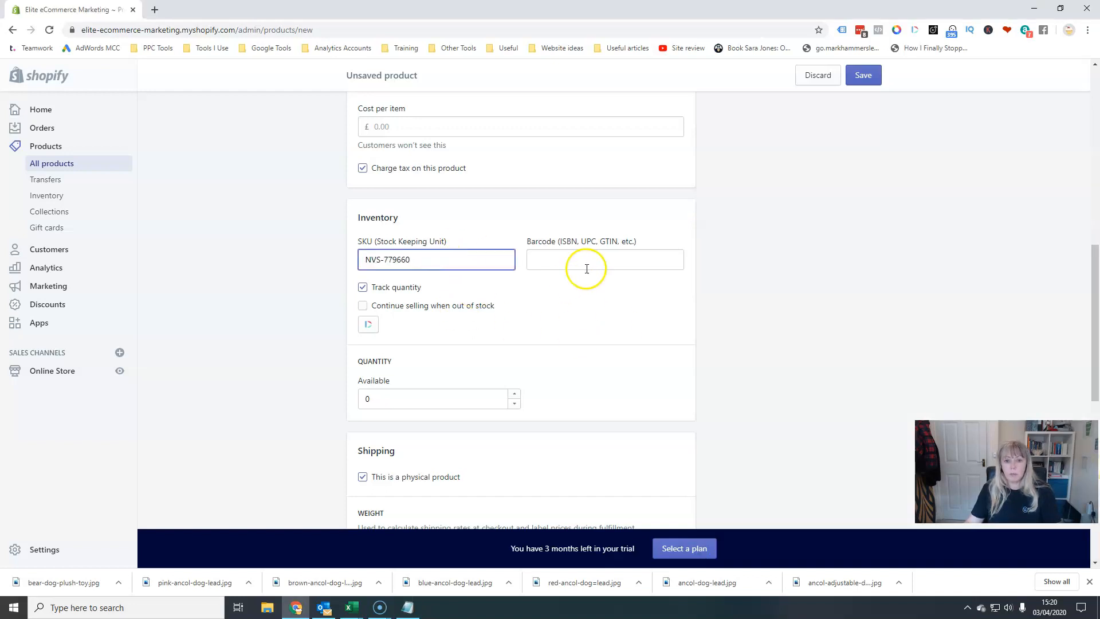
{"action": "left_click", "coordinate": [549, 258]}
{"action": "left_click", "coordinate": [407, 608]}
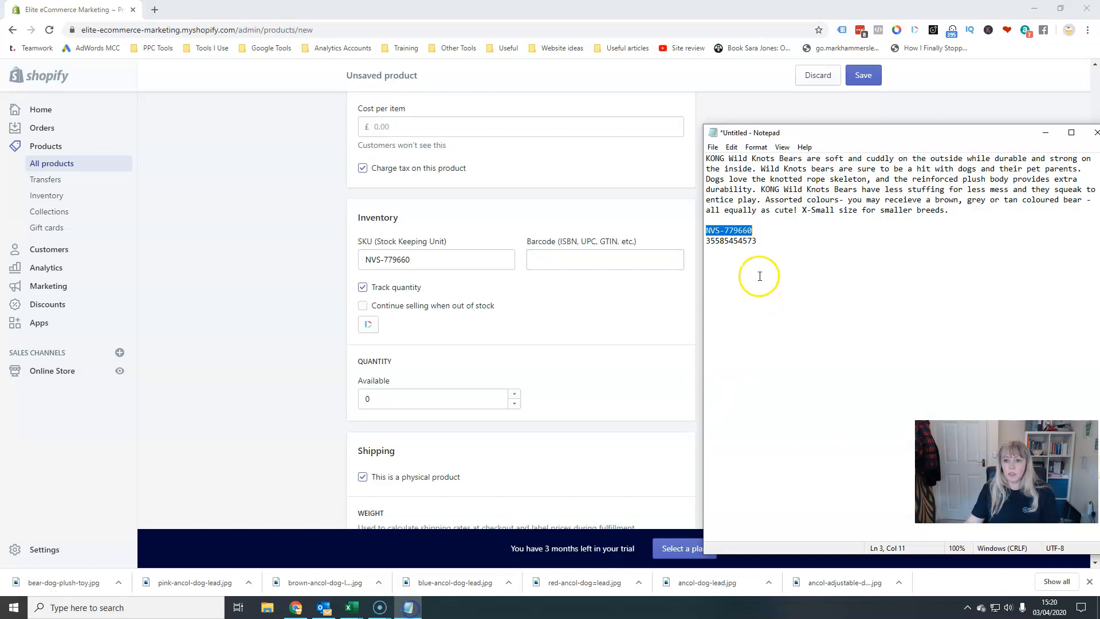
{"action": "double_click", "coordinate": [737, 241]}
{"action": "key", "text": "ctrl+c"}
{"action": "left_click", "coordinate": [542, 262]}
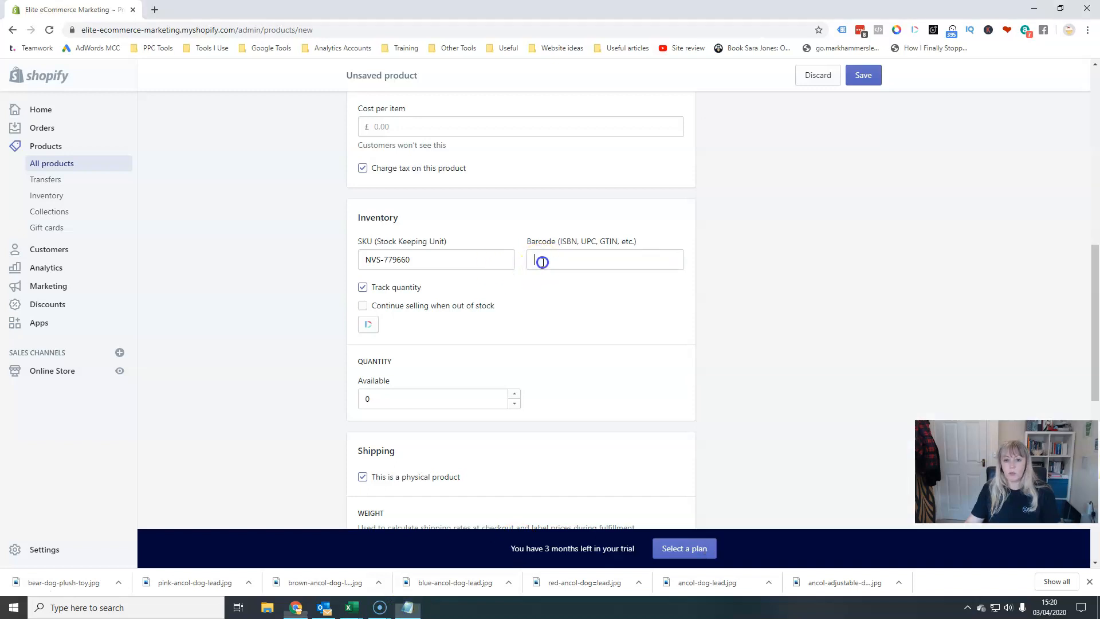
{"action": "key", "text": "ctrl+v"}
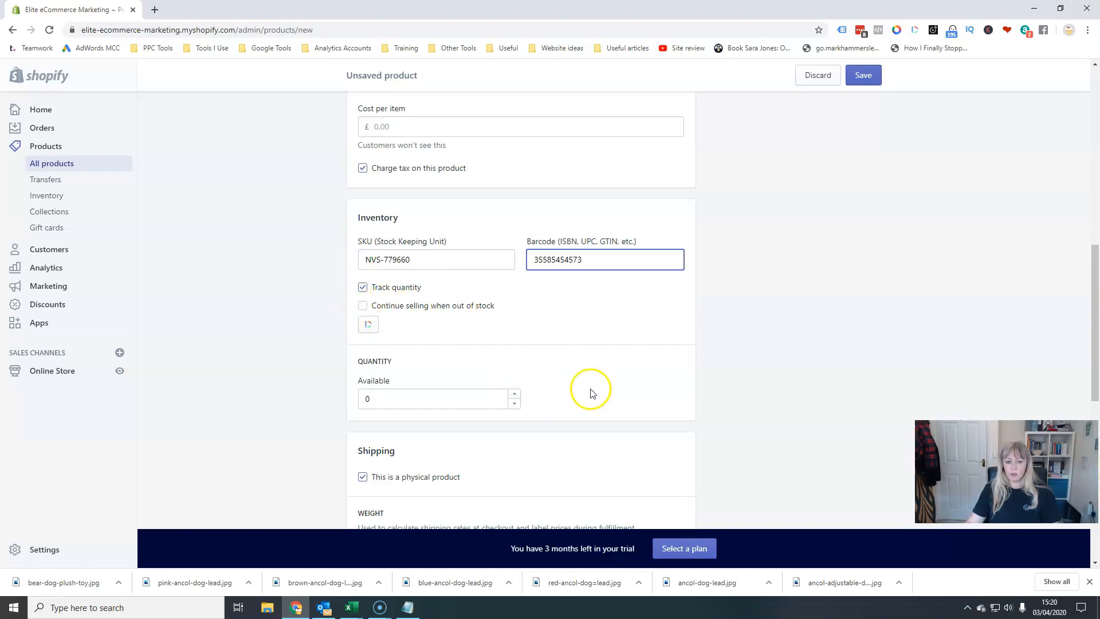
Set the product's available quantity to 5
{"action": "scroll", "coordinate": [573, 389], "scroll_direction": "down", "scroll_amount": 2}
{"action": "left_click", "coordinate": [366, 283]}
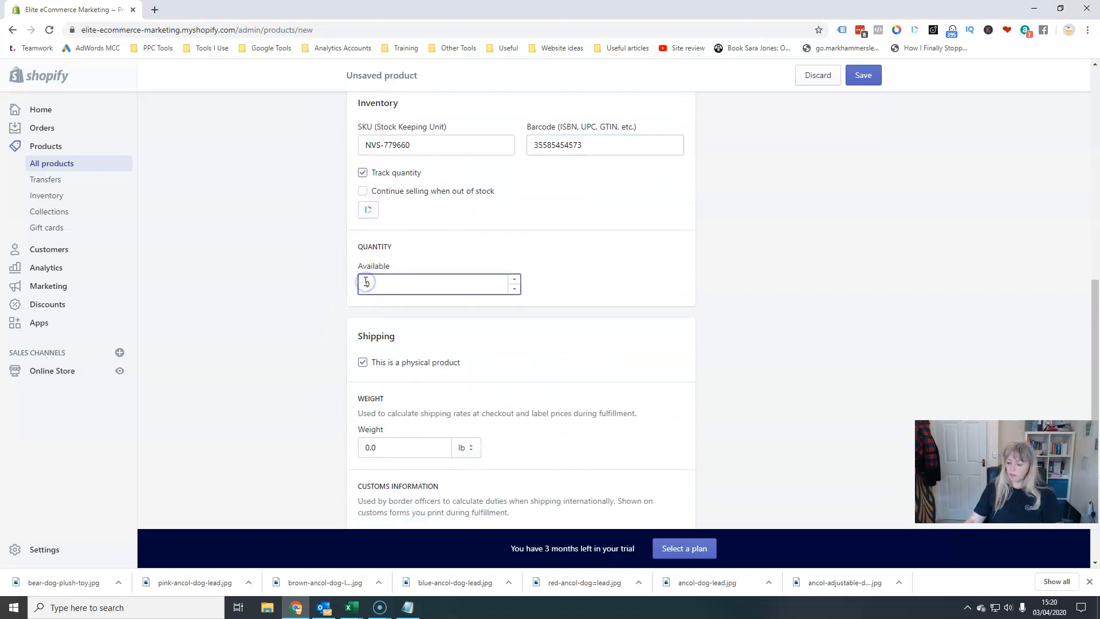
{"action": "double_click", "coordinate": [366, 282]}
{"action": "key", "text": "BackSpace"}
{"action": "type", "text": "5"}
{"action": "key", "text": "Tab"}
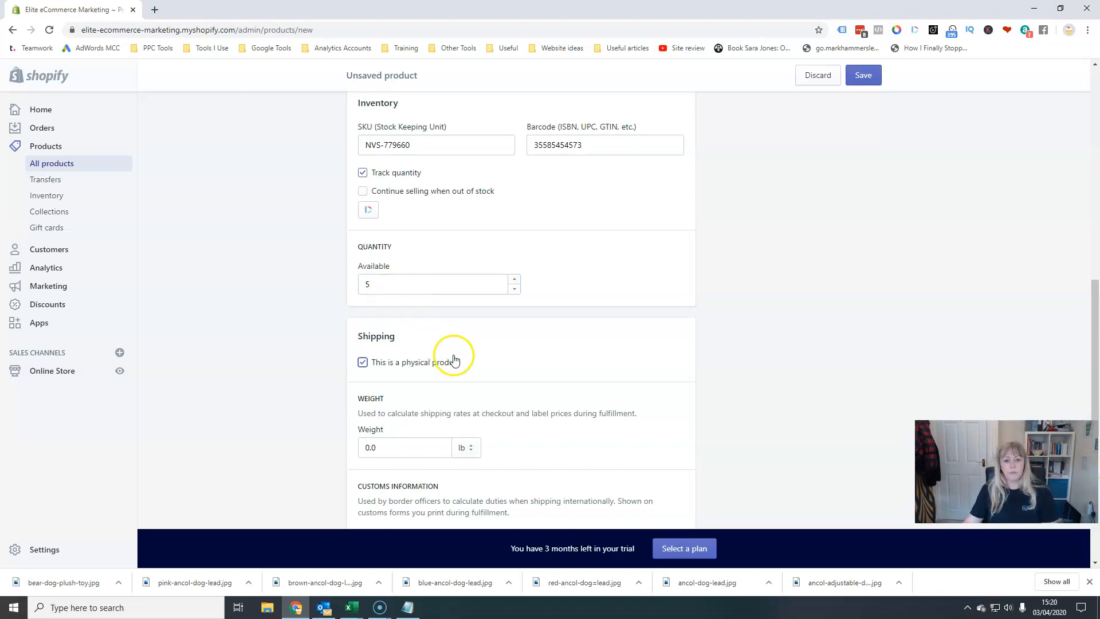
{"action": "left_click", "coordinate": [362, 367]}
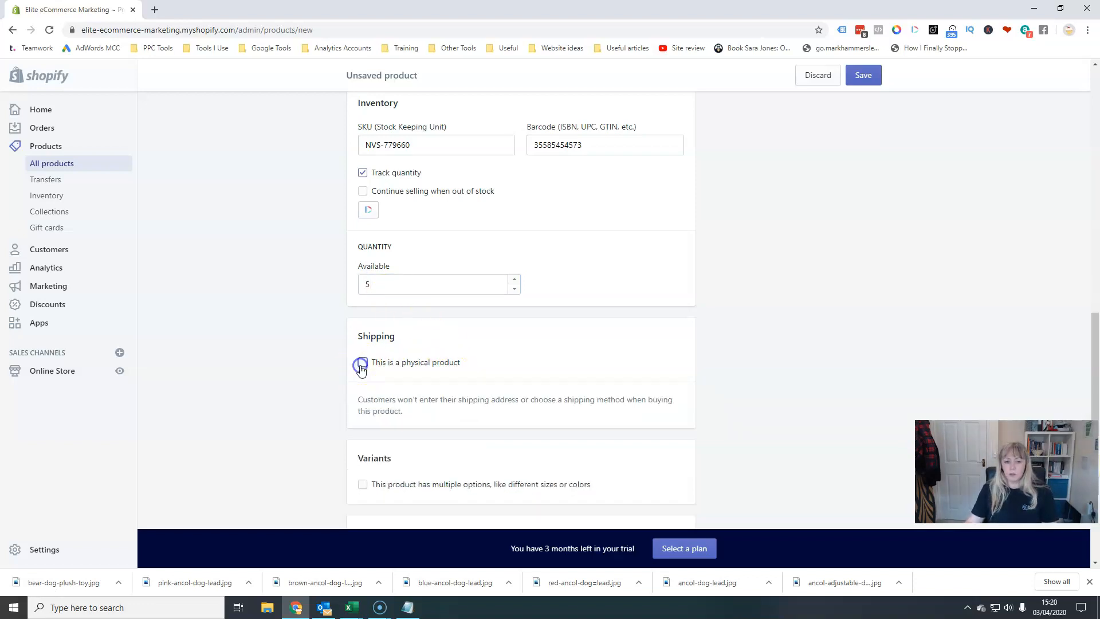
{"action": "left_click", "coordinate": [362, 365]}
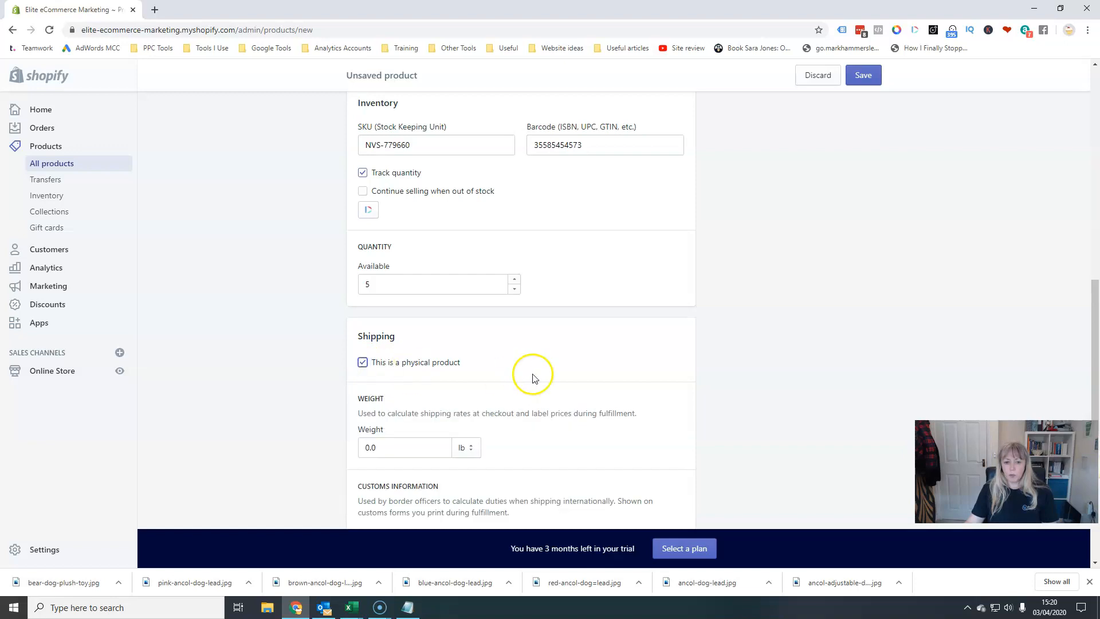
Examine the product's shipping weight field and the weight units it offers
{"action": "scroll", "coordinate": [531, 373], "scroll_direction": "down", "scroll_amount": 3}
{"action": "double_click", "coordinate": [385, 276]}
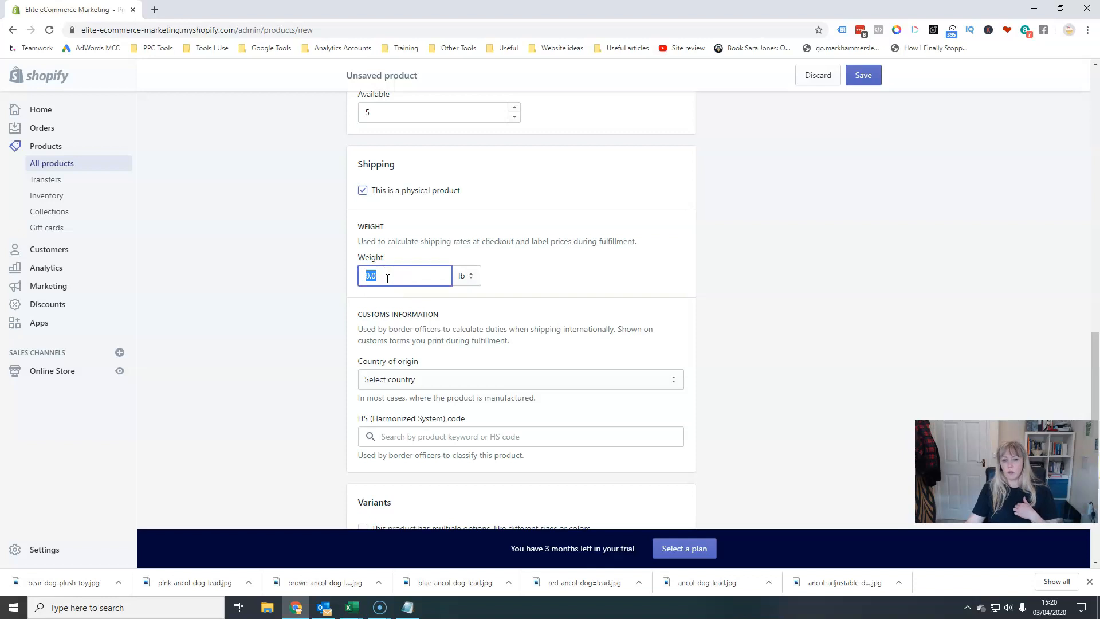
{"action": "left_click", "coordinate": [469, 276]}
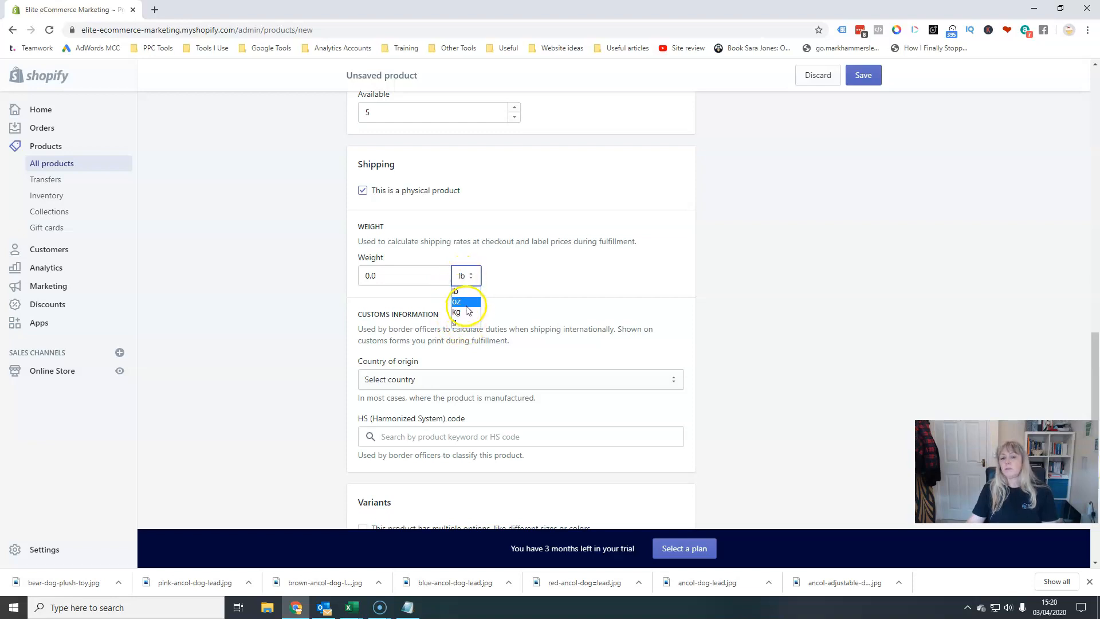
{"action": "left_click", "coordinate": [460, 280]}
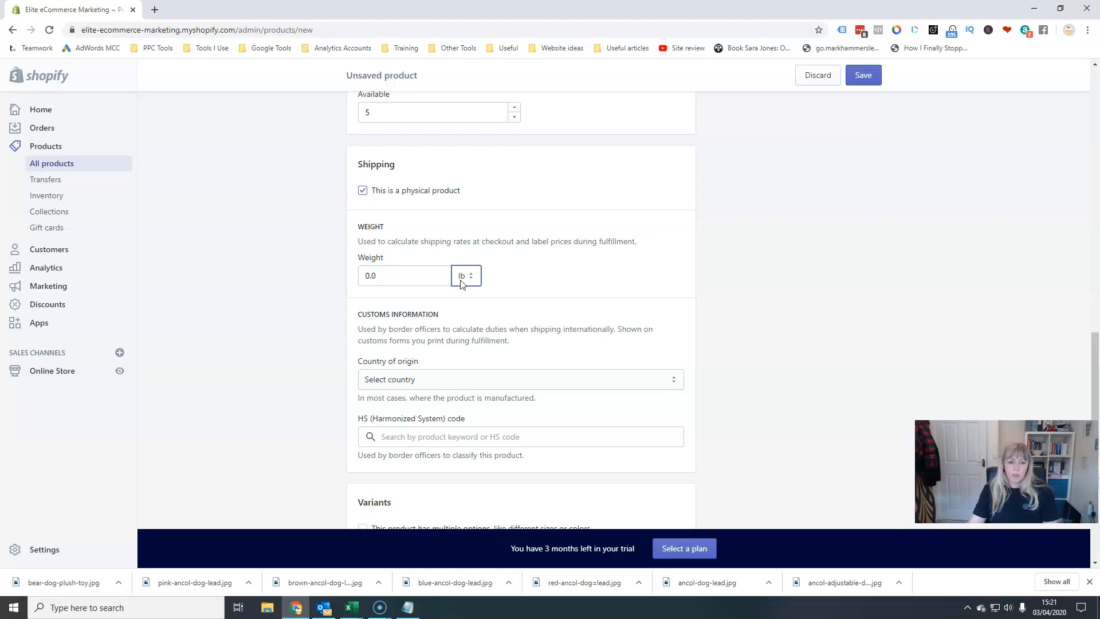
{"action": "left_click", "coordinate": [398, 277]}
{"action": "left_click", "coordinate": [462, 277]}
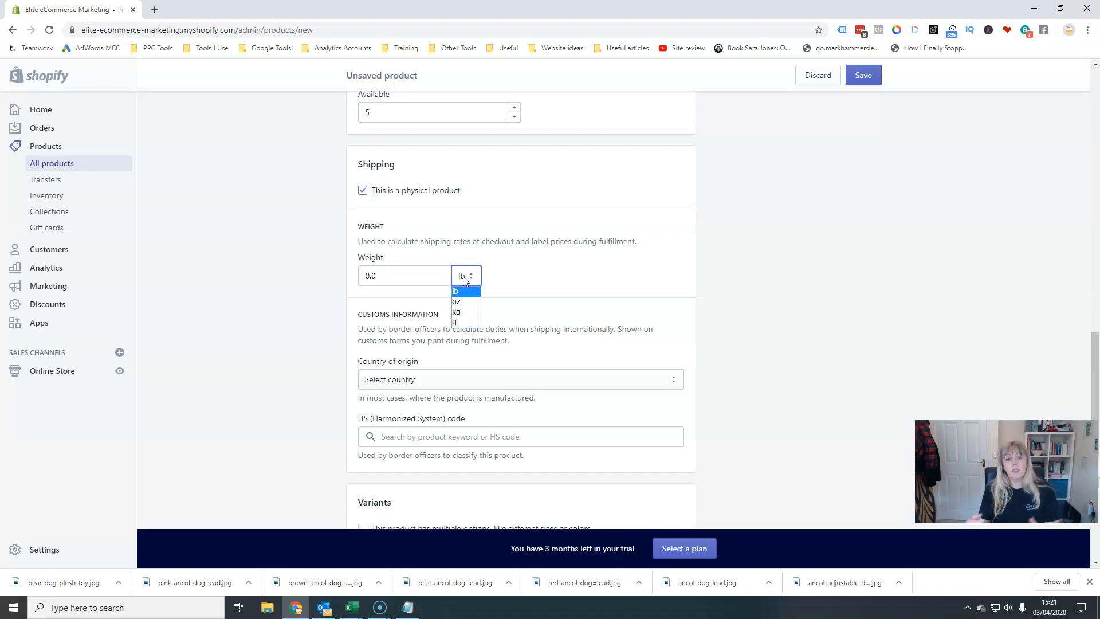
{"action": "left_click", "coordinate": [425, 276]}
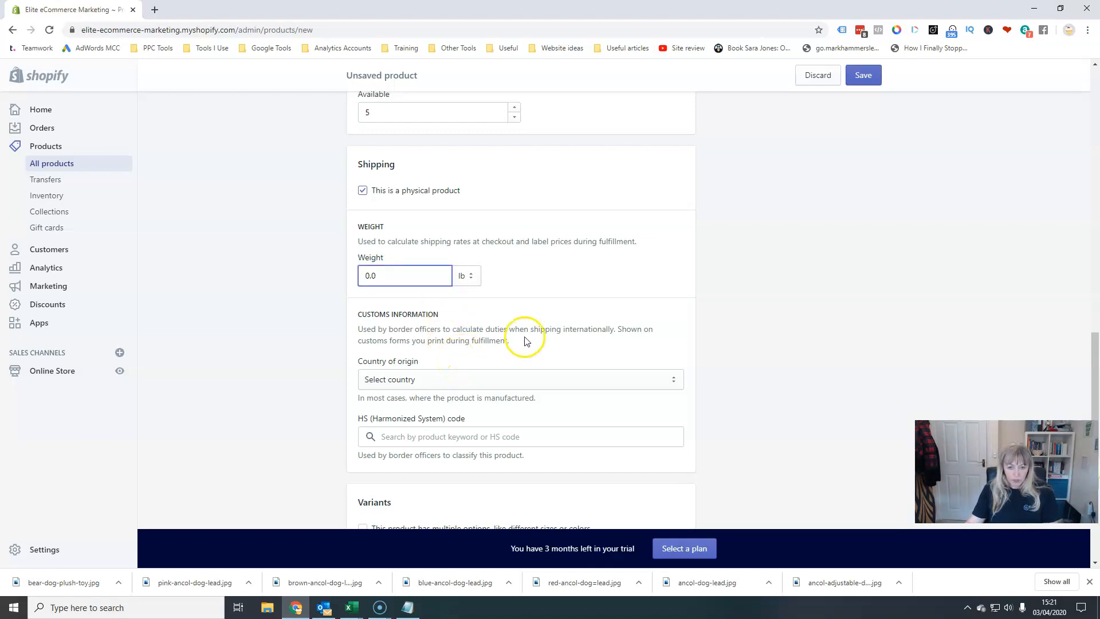
Set the country of origin in the product's customs information to United Kingdom
{"action": "scroll", "coordinate": [523, 339], "scroll_direction": "down", "scroll_amount": 2}
{"action": "left_click", "coordinate": [672, 265]}
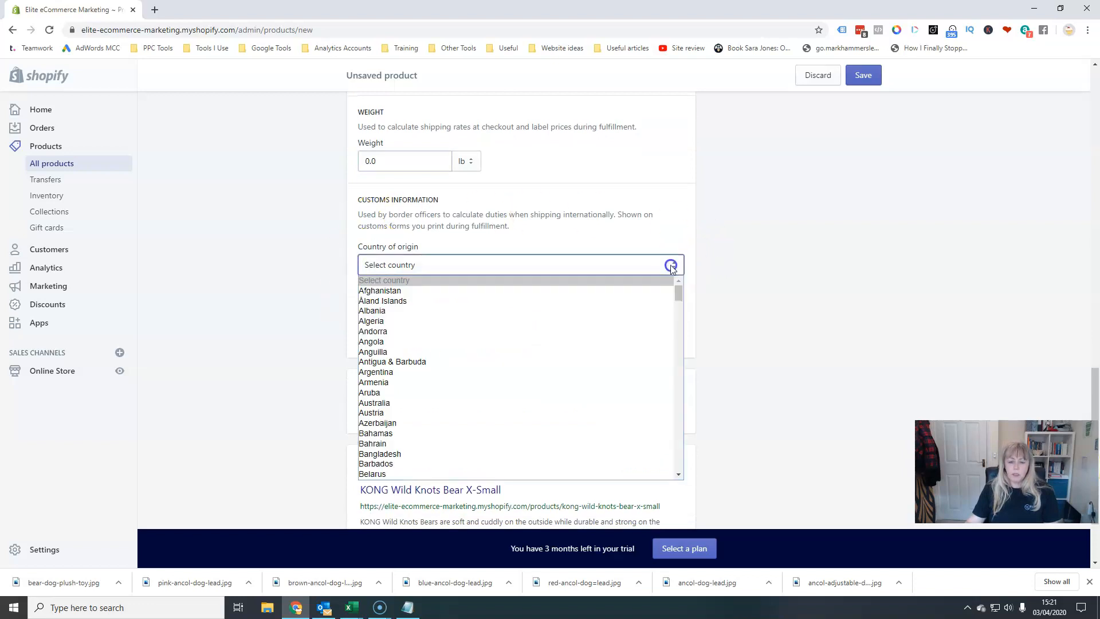
{"action": "left_click", "coordinate": [604, 264]}
{"action": "left_click", "coordinate": [603, 265]}
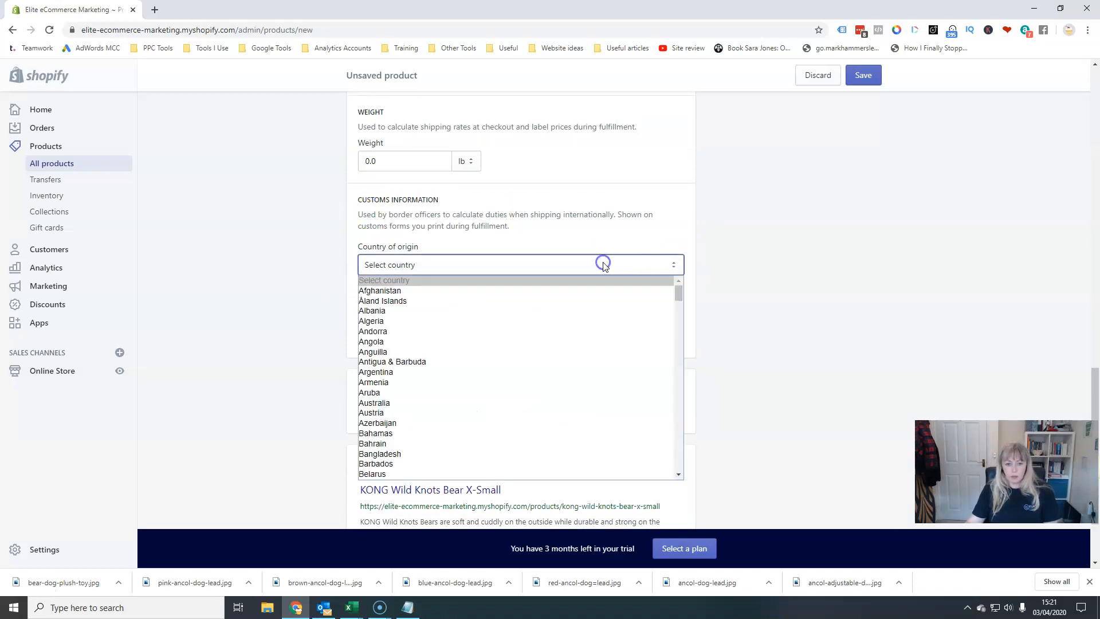
{"action": "type", "text": "united"}
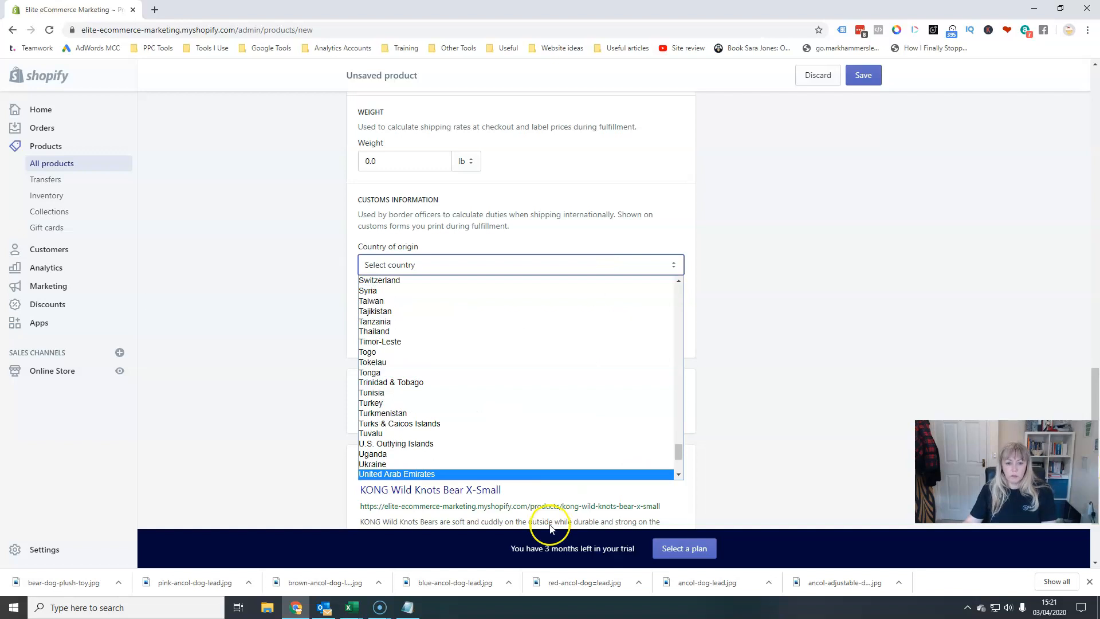
{"action": "scroll", "coordinate": [487, 442], "scroll_direction": "down", "scroll_amount": 2}
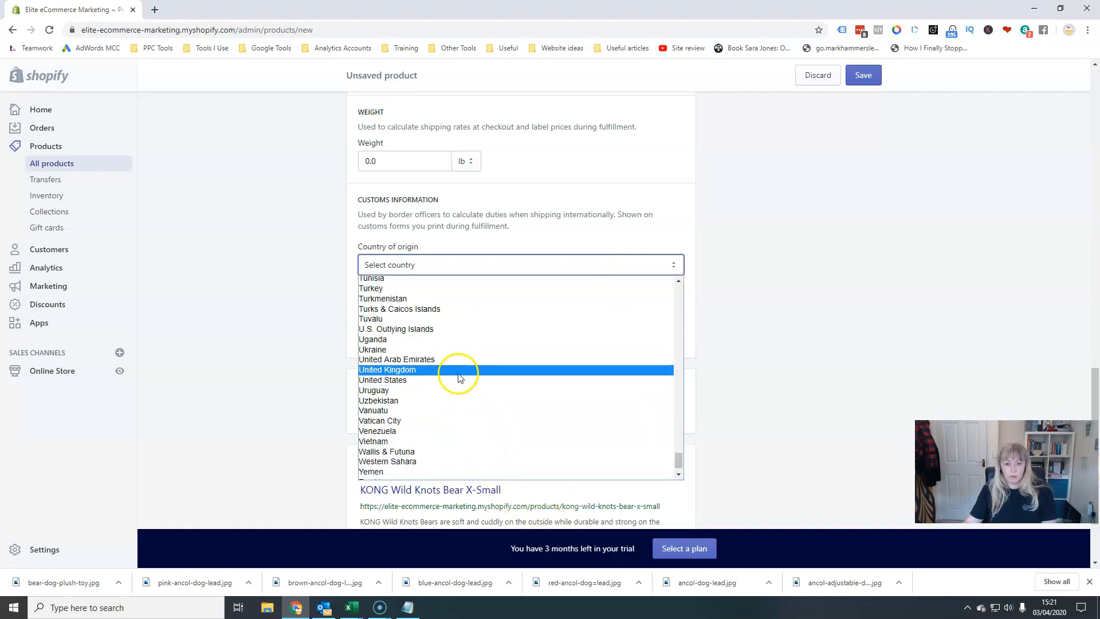
{"action": "left_click", "coordinate": [457, 371]}
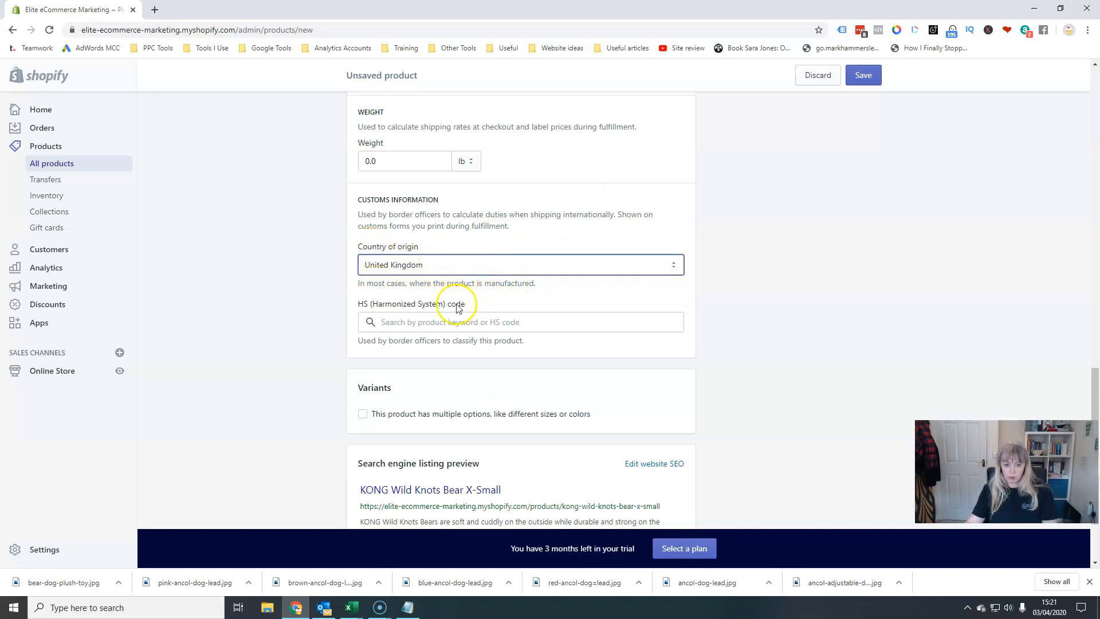
{"action": "left_click", "coordinate": [391, 322]}
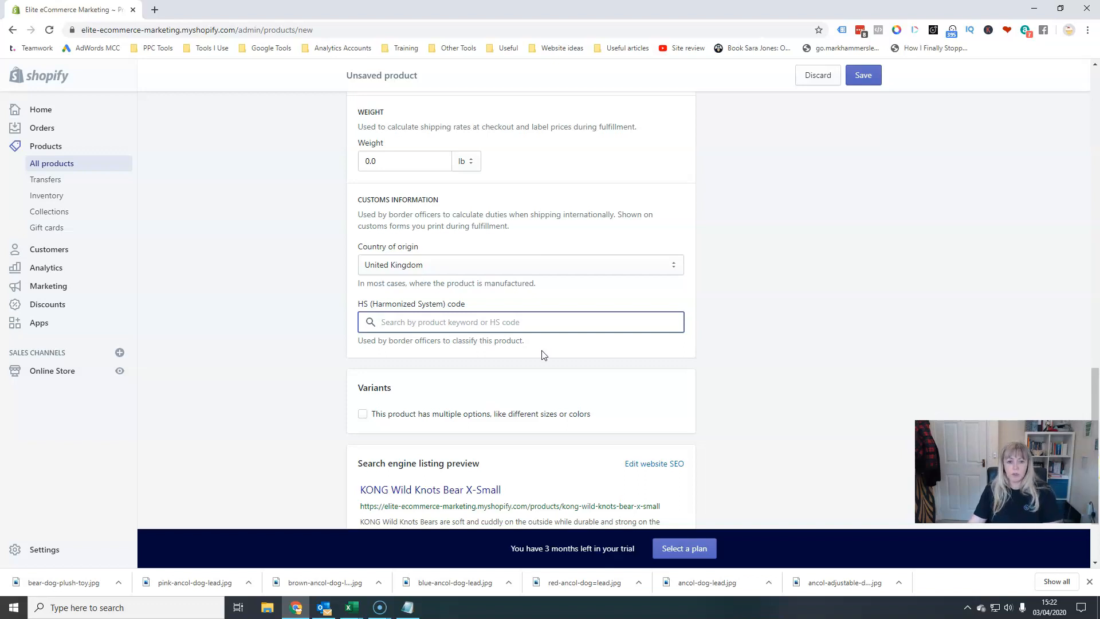
Extend the search engine page title to "KONG Wild Knots Bear X-Small Dog Plush Toy" and compare it with the product title
{"action": "scroll", "coordinate": [543, 355], "scroll_direction": "down", "scroll_amount": 2}
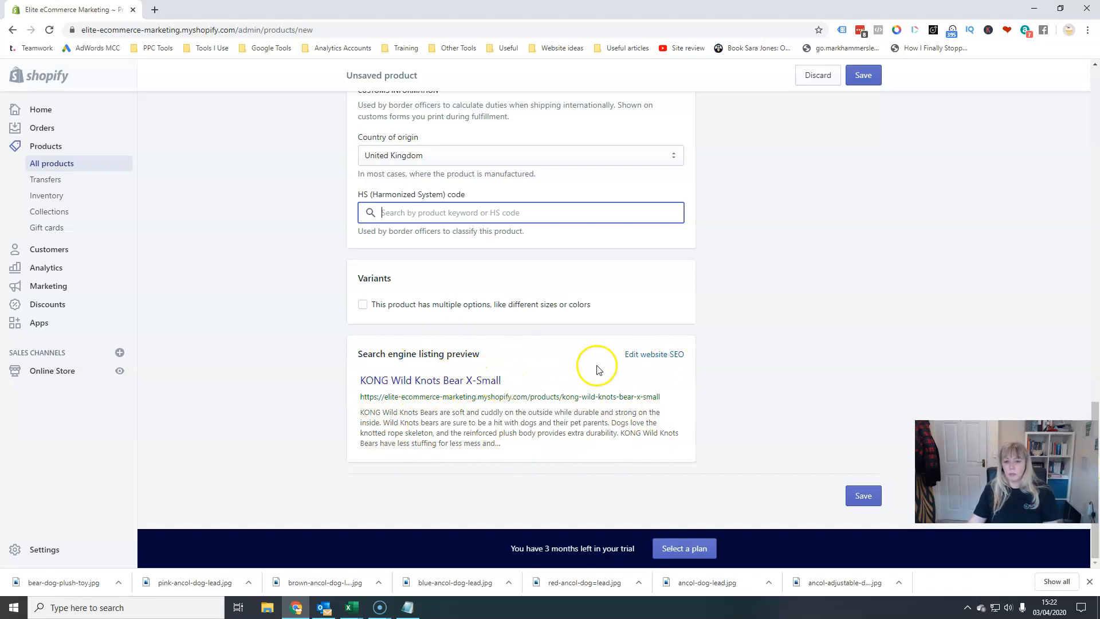
{"action": "left_click", "coordinate": [647, 356]}
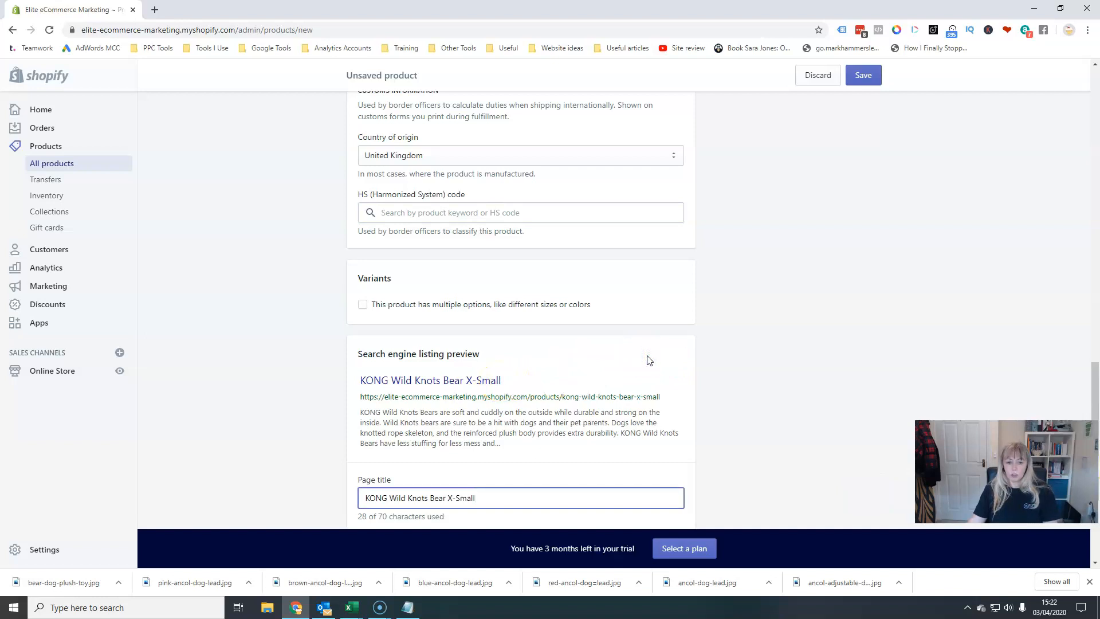
{"action": "scroll", "coordinate": [573, 390], "scroll_direction": "down", "scroll_amount": 3}
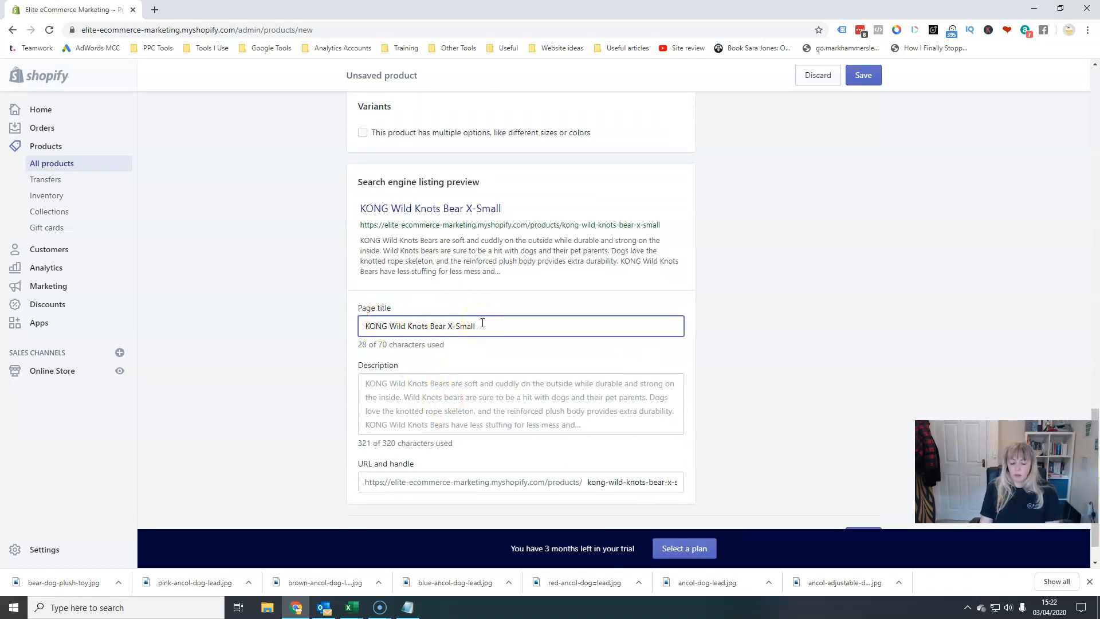
{"action": "type", "text": "Dog "}
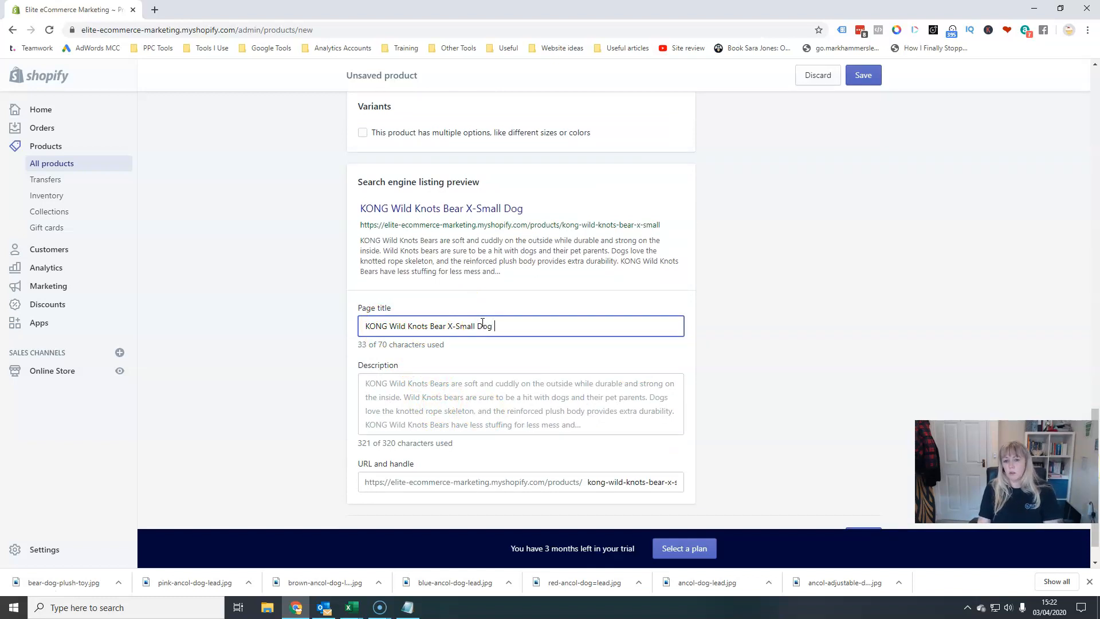
{"action": "type", "text": "Plush Toy"}
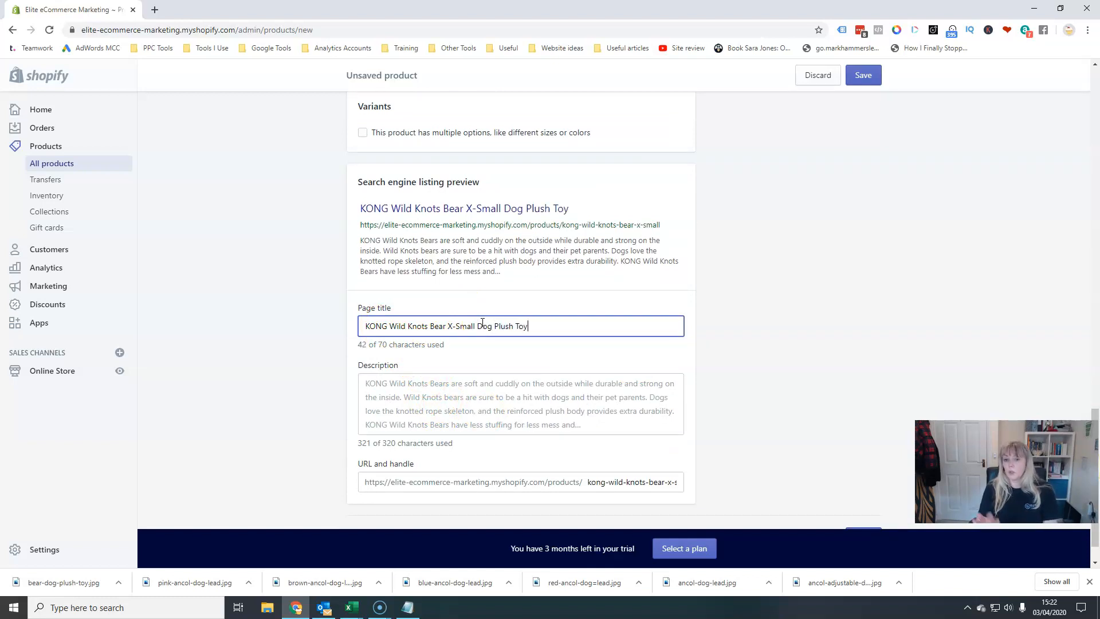
{"action": "scroll", "coordinate": [482, 322], "scroll_direction": "up", "scroll_amount": 15}
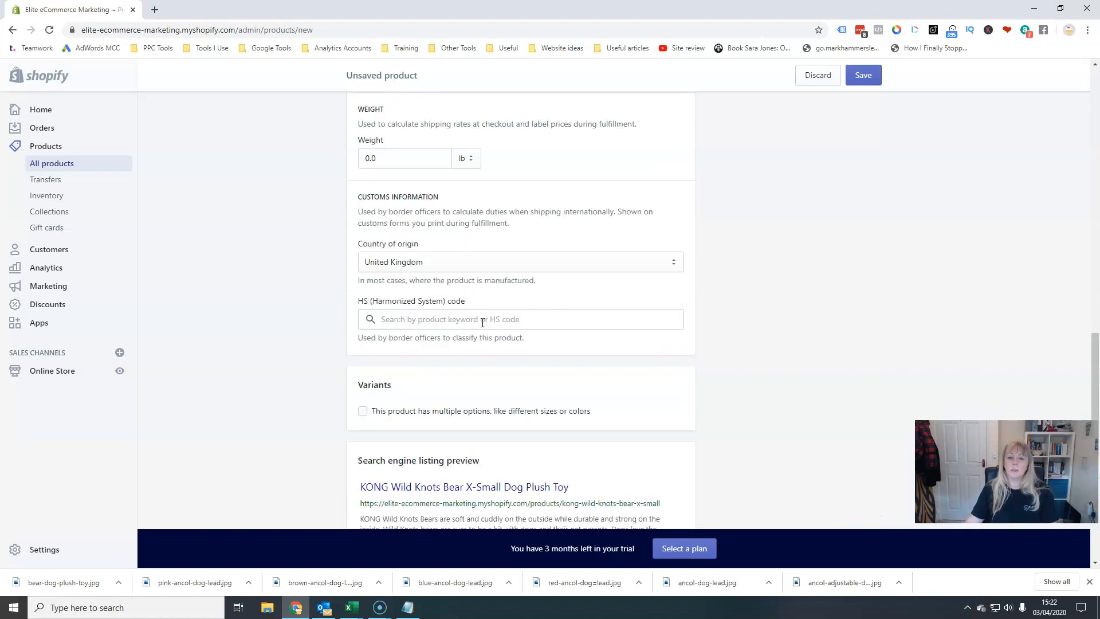
{"action": "scroll", "coordinate": [432, 252], "scroll_direction": "up", "scroll_amount": 3}
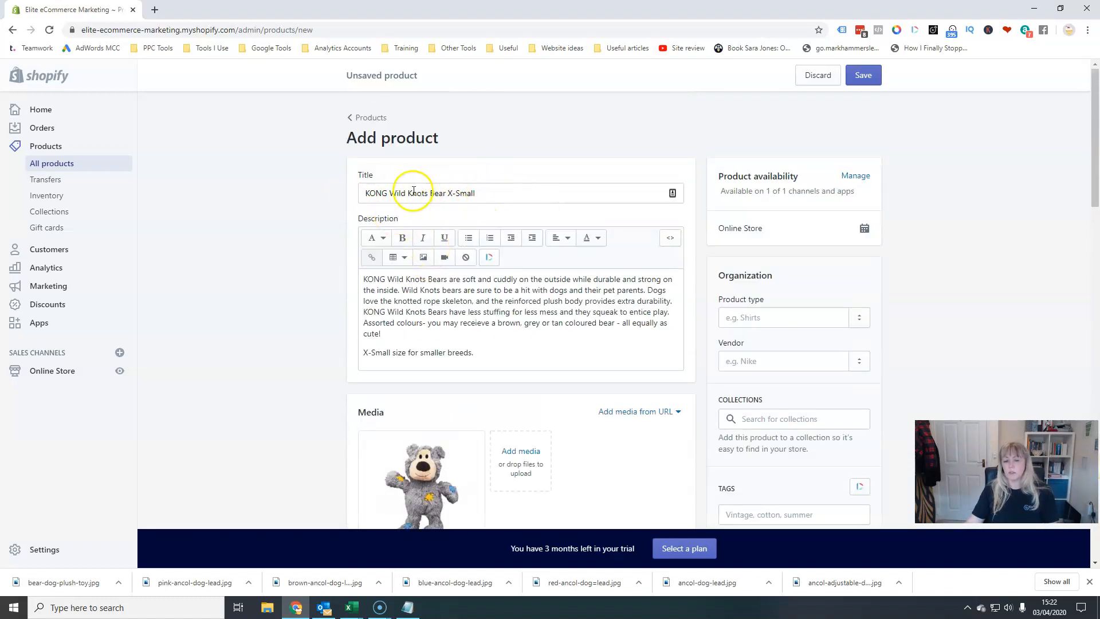
{"action": "scroll", "coordinate": [504, 312], "scroll_direction": "down", "scroll_amount": 15}
{"action": "scroll", "coordinate": [504, 336], "scroll_direction": "down", "scroll_amount": 3}
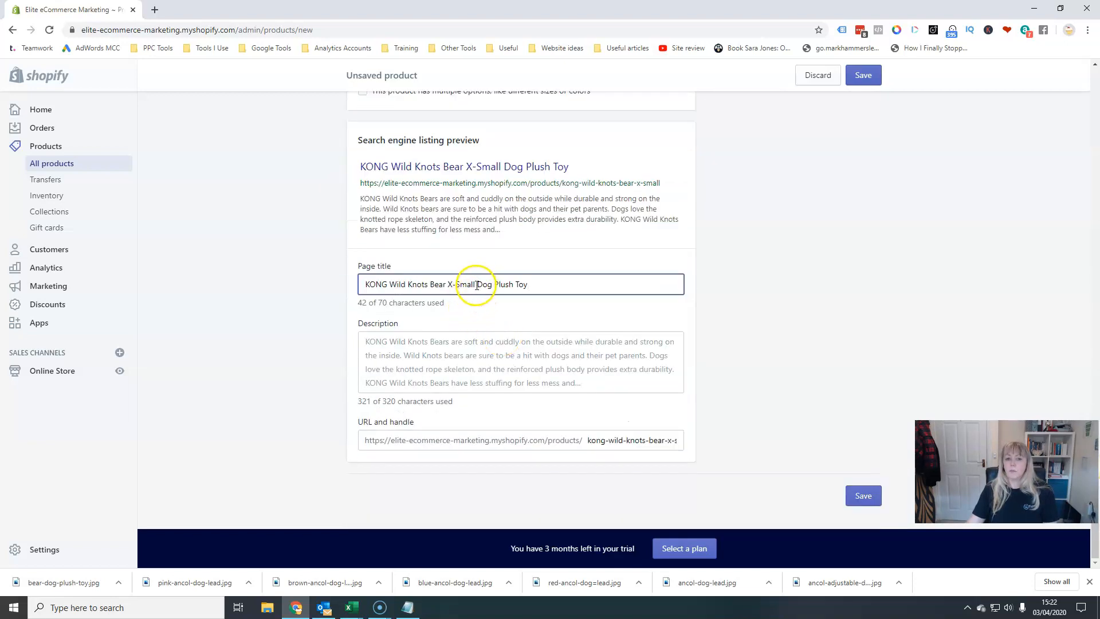
{"action": "left_click", "coordinate": [535, 285]}
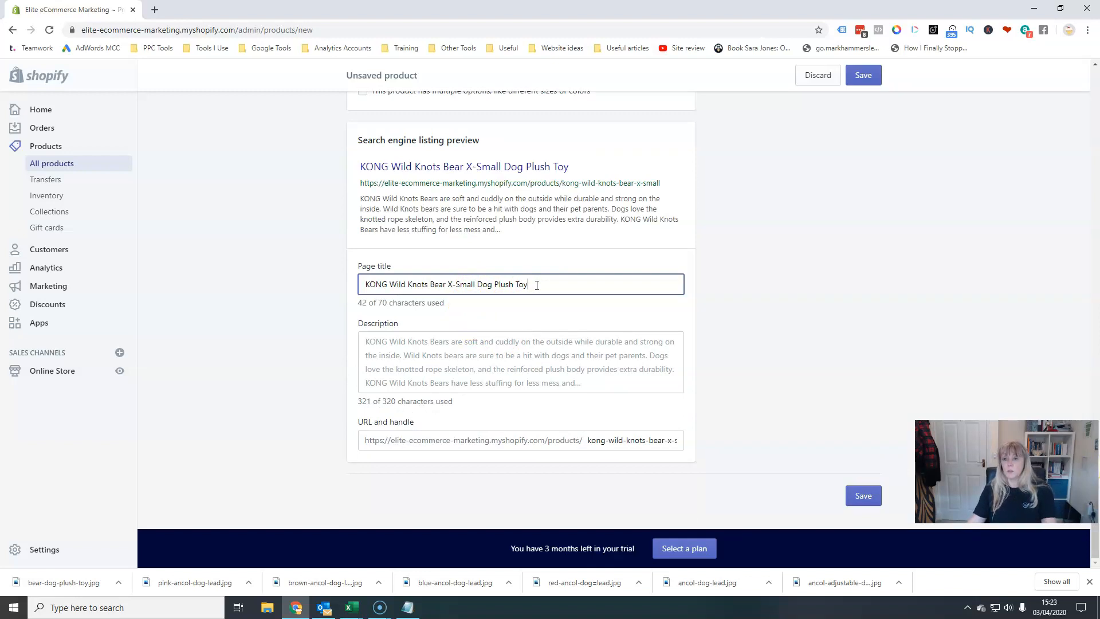
Shorten the search engine description to its first two sentences, ending with "their pet parents."
{"action": "left_click", "coordinate": [545, 278]}
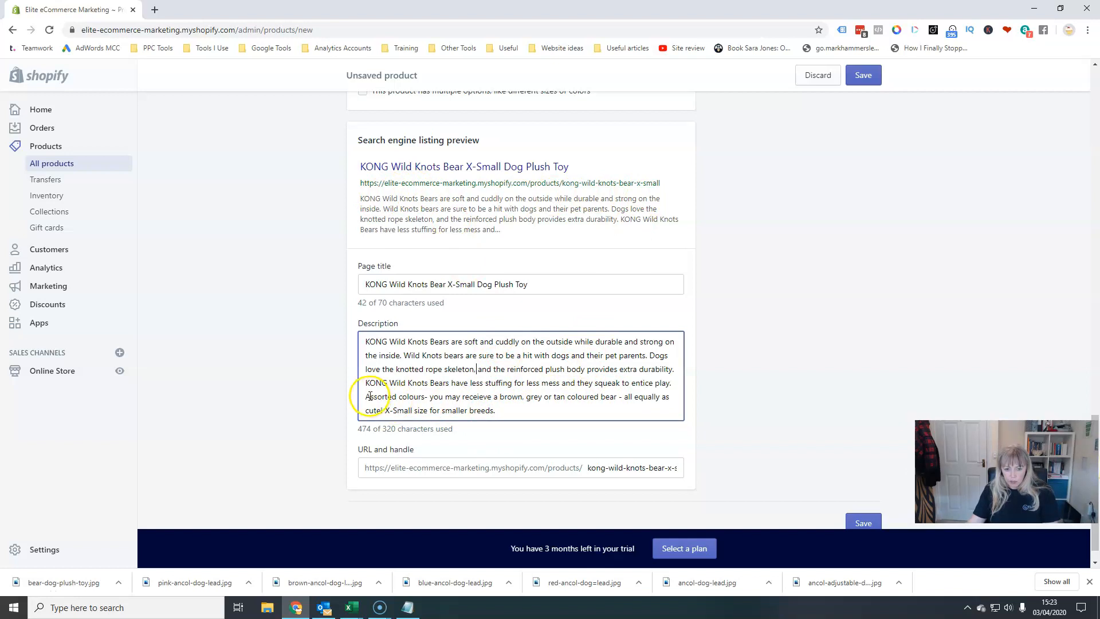
{"action": "left_click_drag", "start_coordinate": [370, 396], "coordinate": [540, 411]}
{"action": "key", "text": "BackSpace"}
{"action": "key", "text": "BackSpace"}
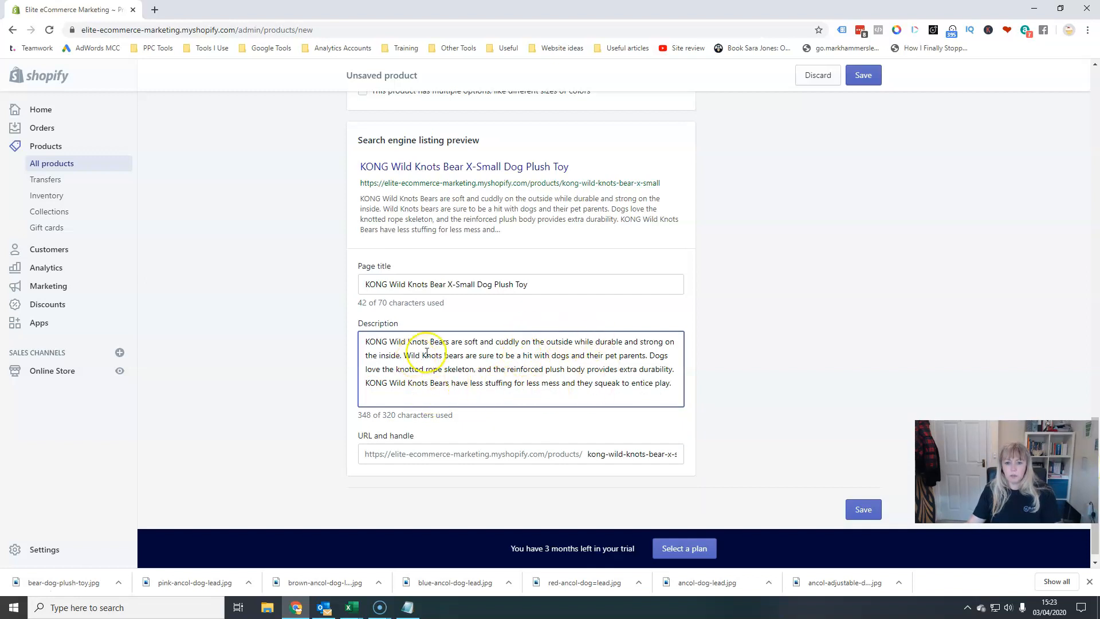
{"action": "left_click_drag", "start_coordinate": [646, 356], "coordinate": [672, 390]}
{"action": "key", "text": "BackSpace"}
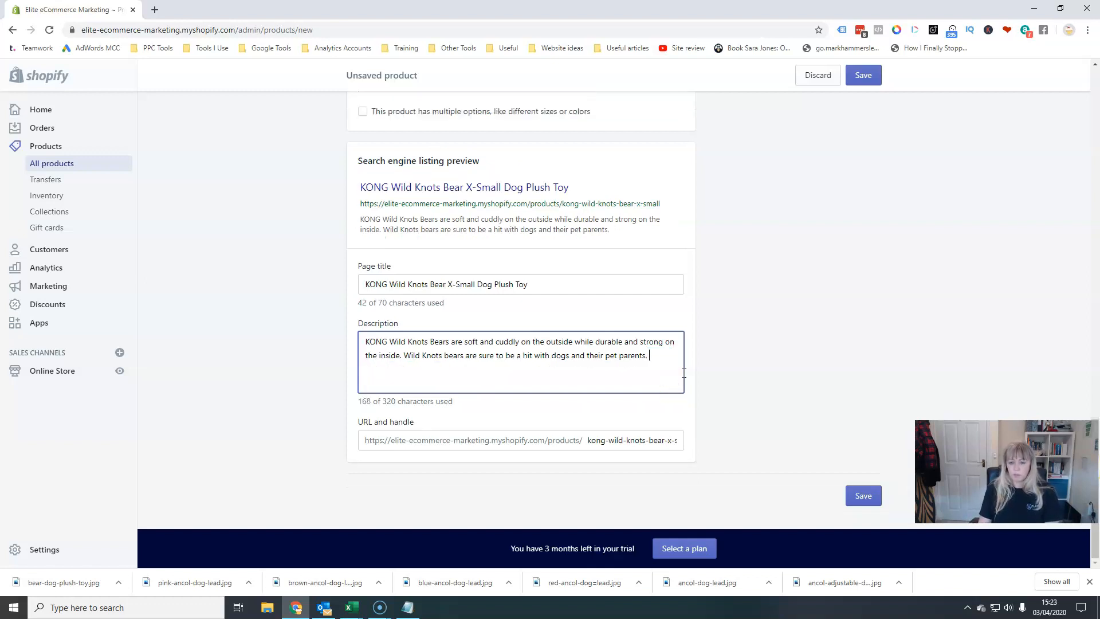
Append "Buy online now." to the search engine description and save the product
{"action": "type", "text": "S"}
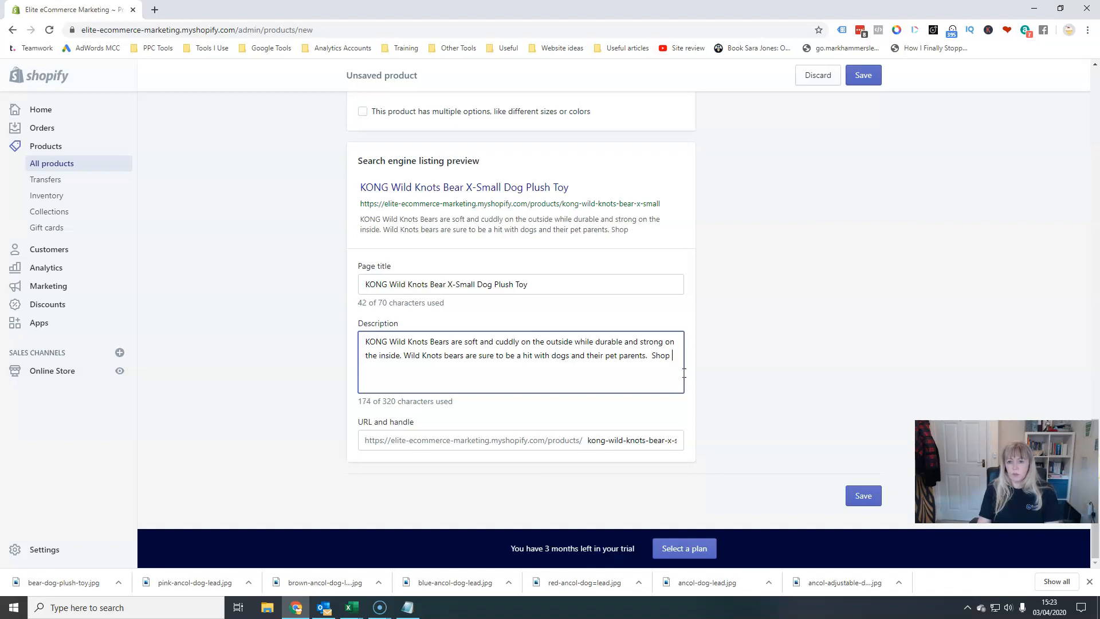
{"action": "key", "text": "BackSpace"}
{"action": "type", "text": "Buy o"}
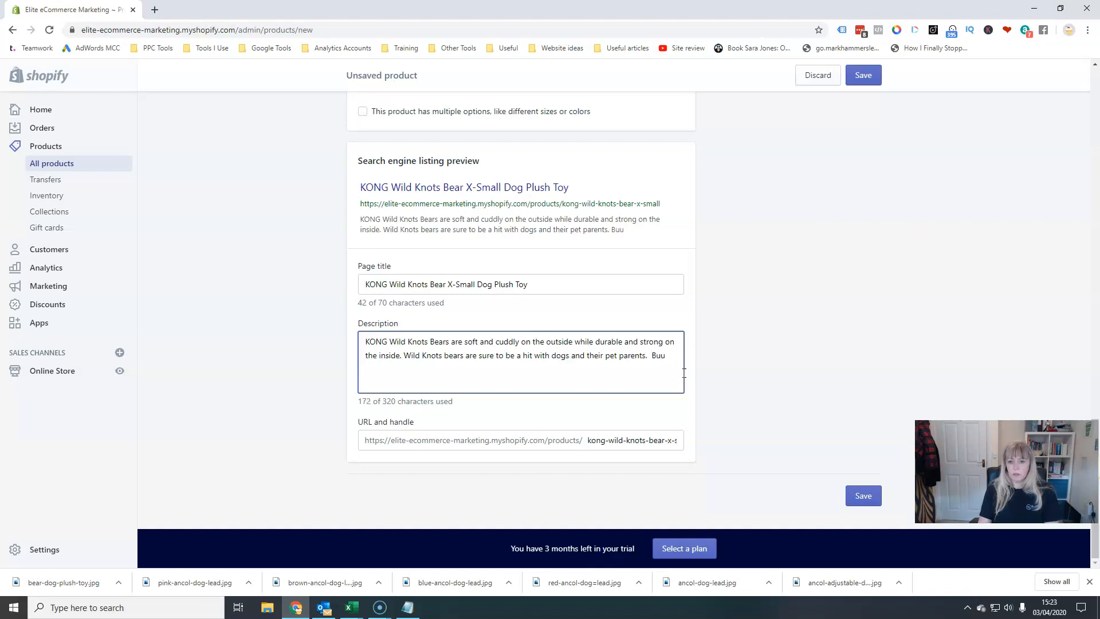
{"action": "type", "text": "nline now."}
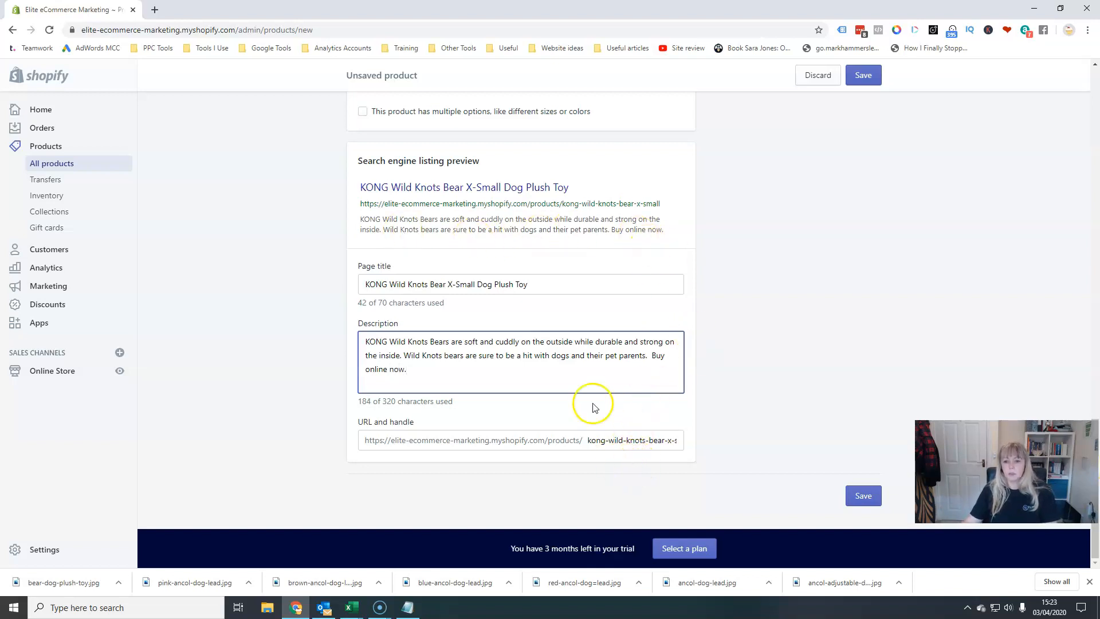
{"action": "left_click", "coordinate": [601, 315]}
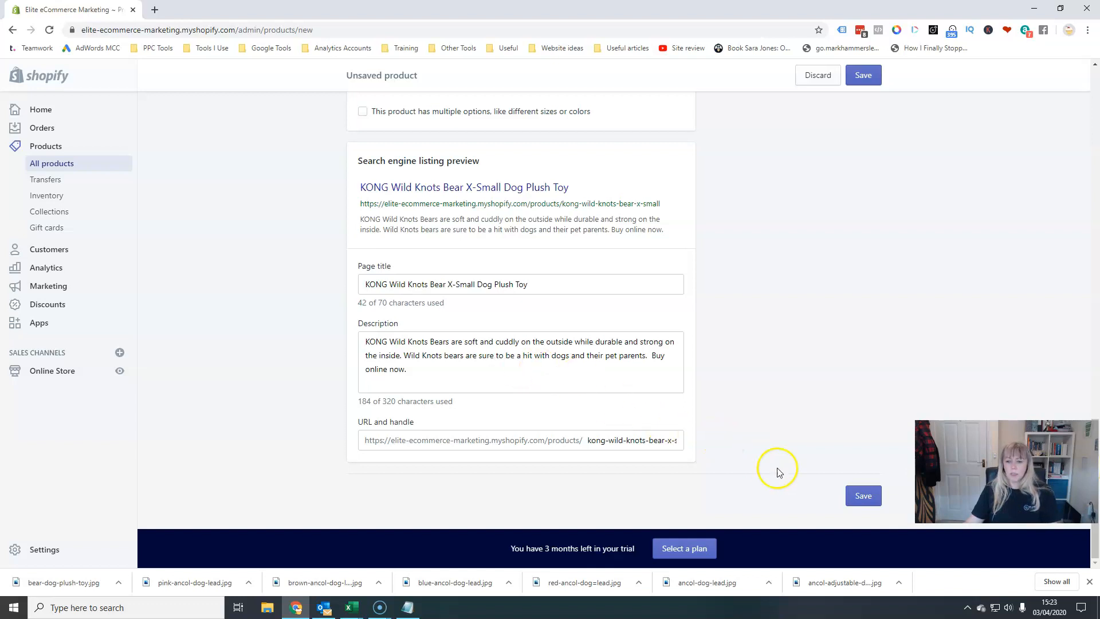
{"action": "left_click", "coordinate": [871, 499]}
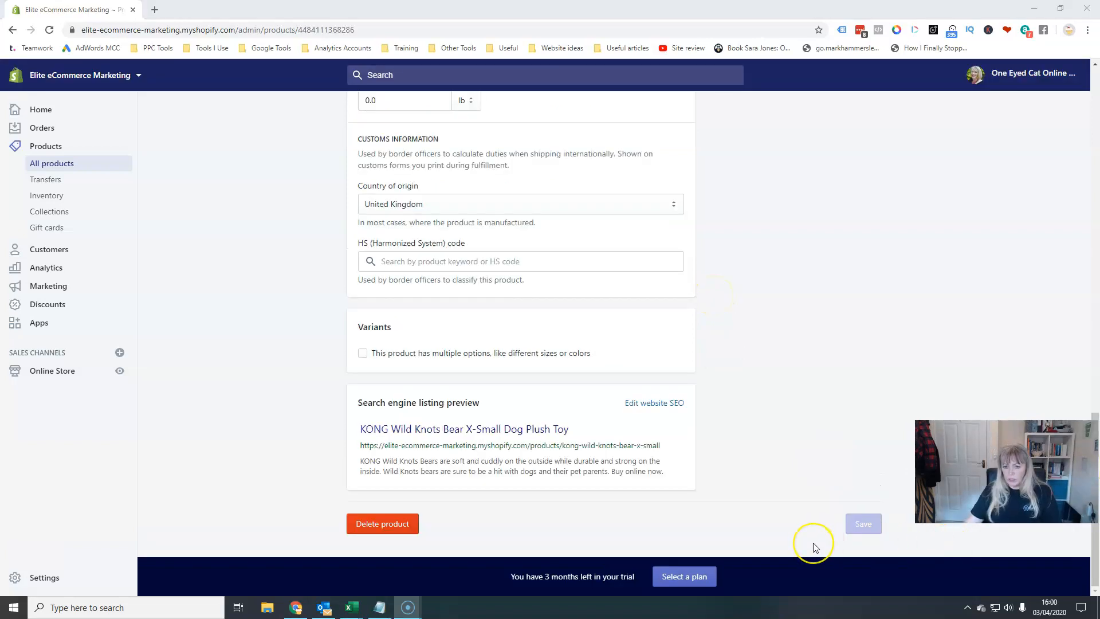
Check the publish date scheduling for the product's Online Store availability
{"action": "scroll", "coordinate": [808, 548], "scroll_direction": "up", "scroll_amount": 20}
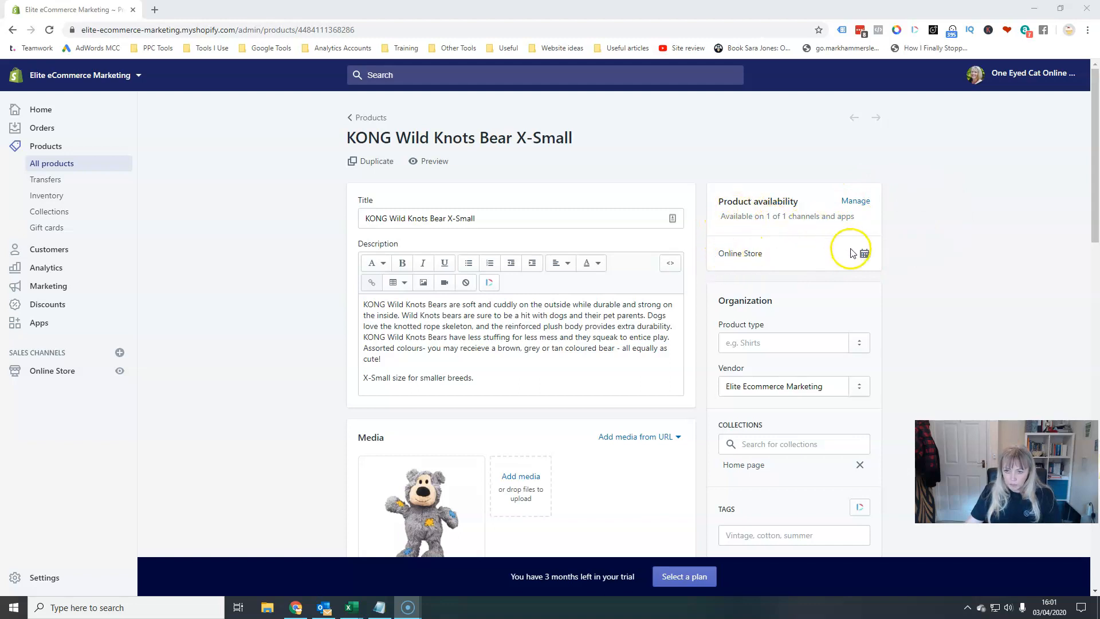
{"action": "left_click", "coordinate": [865, 254]}
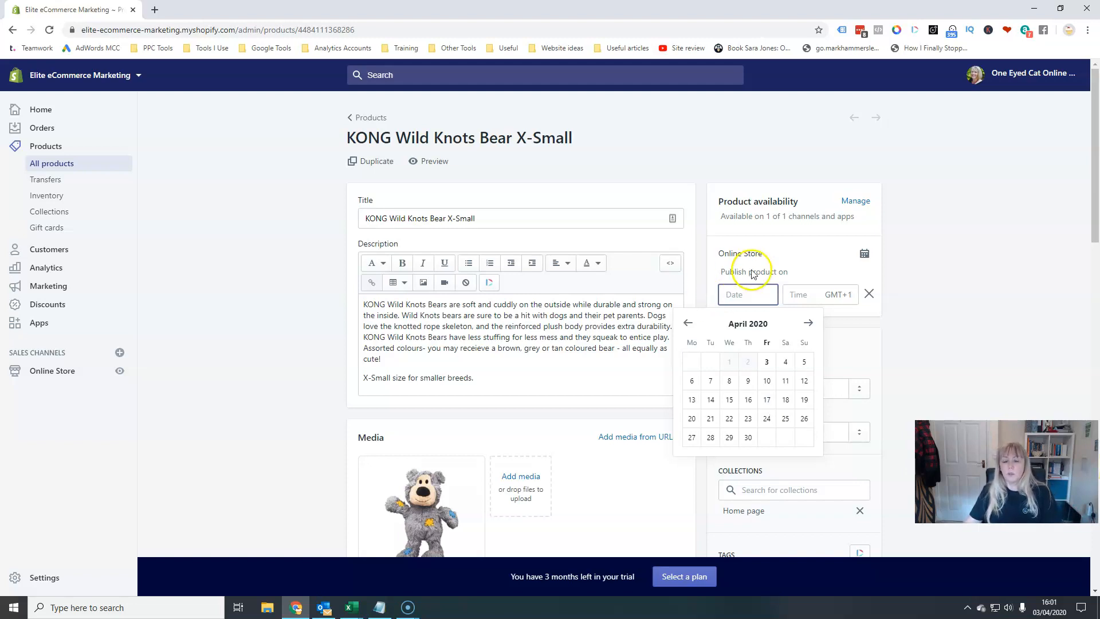
{"action": "left_click", "coordinate": [865, 254]}
Set the product type to a new entry, "Dog Toy", in the product's organization details
{"action": "left_click", "coordinate": [759, 344]}
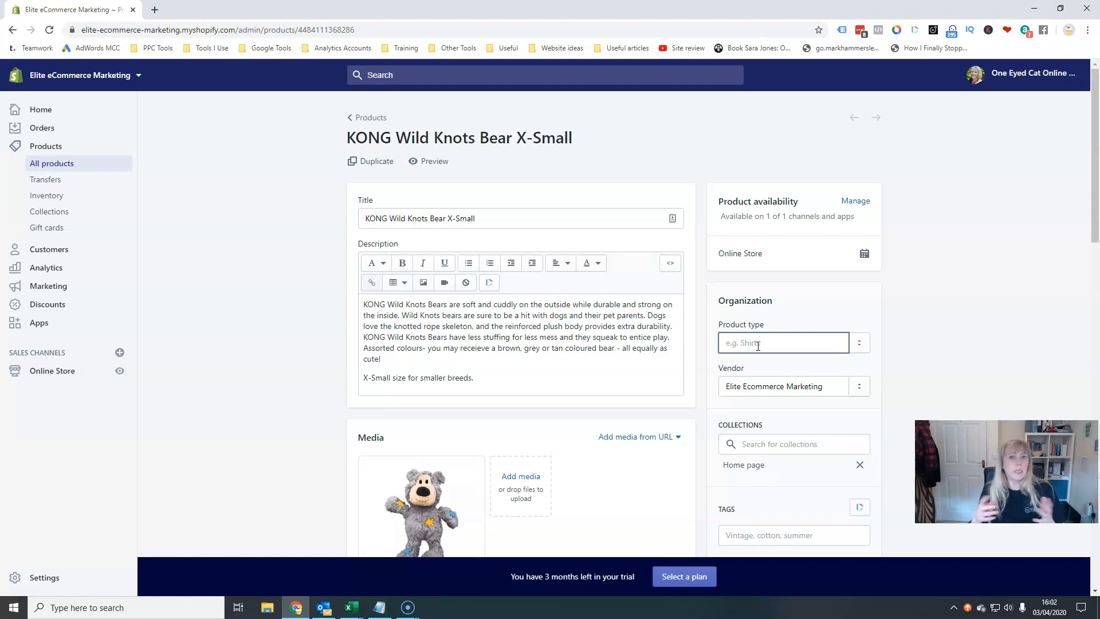
{"action": "left_click", "coordinate": [759, 343]}
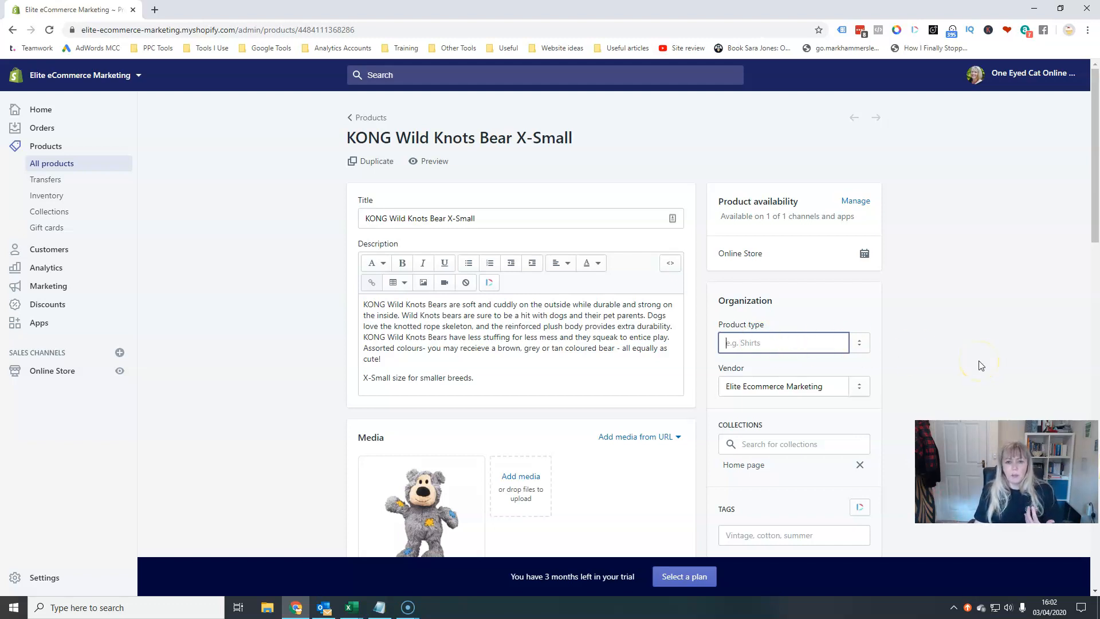
{"action": "type", "text": "Dog Yor"}
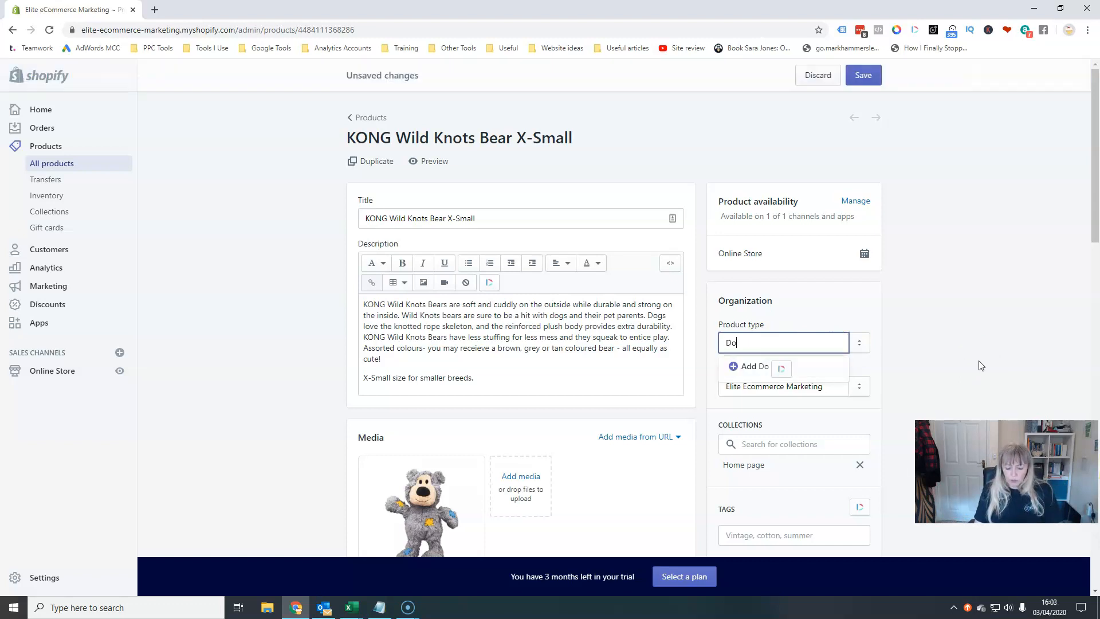
{"action": "key", "text": "BackSpace"}
{"action": "key", "text": "BackSpace"}
{"action": "key", "text": "BackSpace"}
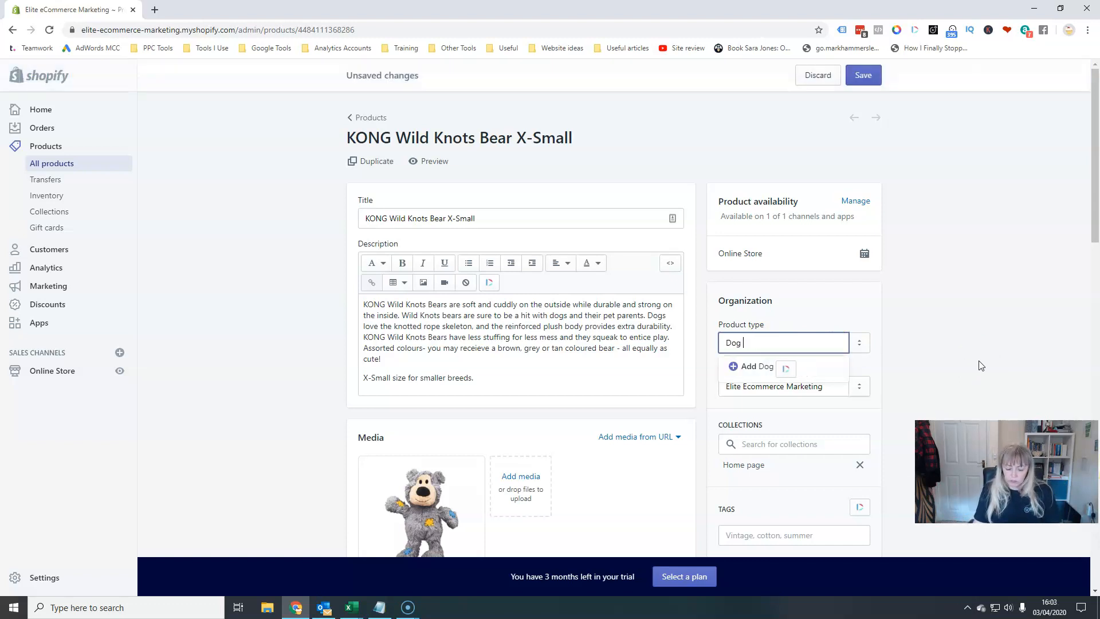
{"action": "type", "text": "Toy"}
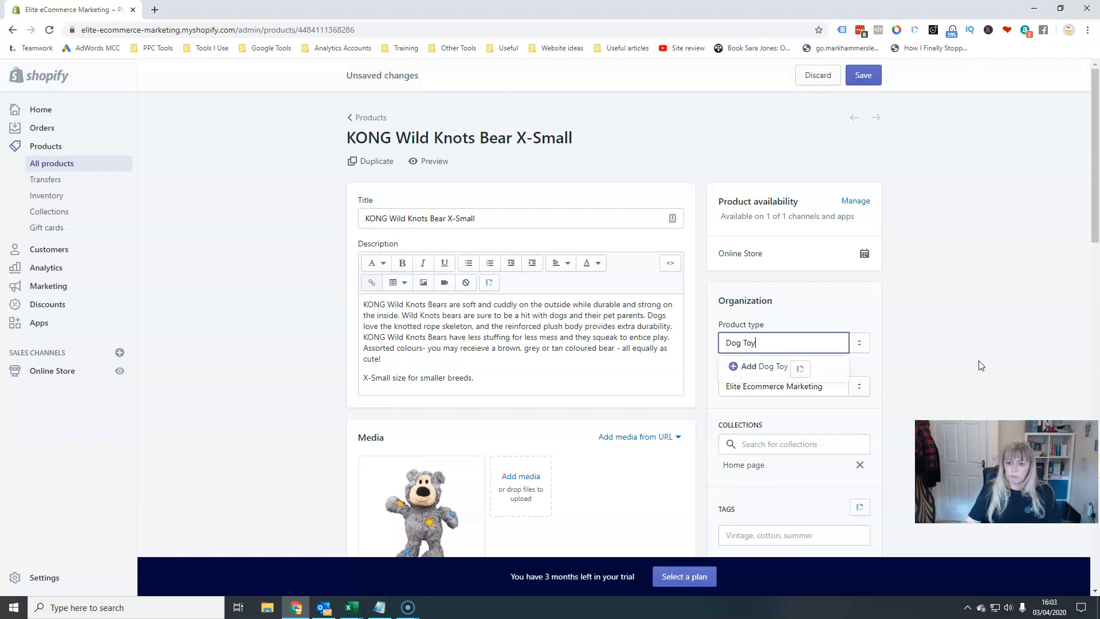
{"action": "left_click", "coordinate": [738, 366]}
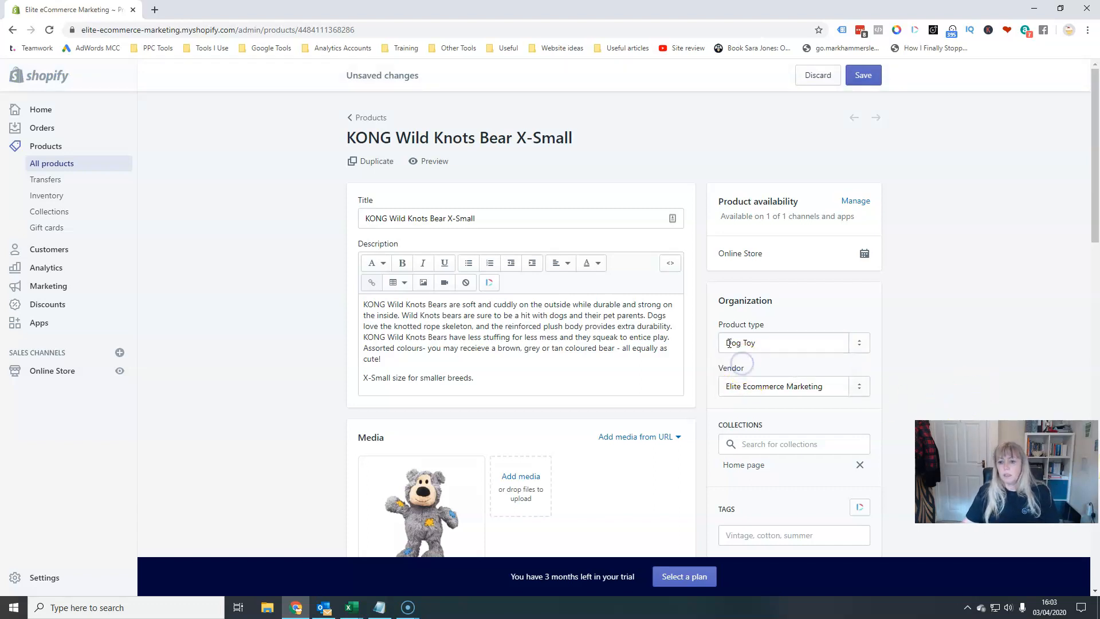
Replace the product's vendor with a new entry, "Kong"
{"action": "left_click", "coordinate": [741, 390]}
{"action": "left_click", "coordinate": [745, 421]}
{"action": "left_click_drag", "start_coordinate": [828, 390], "coordinate": [716, 387]}
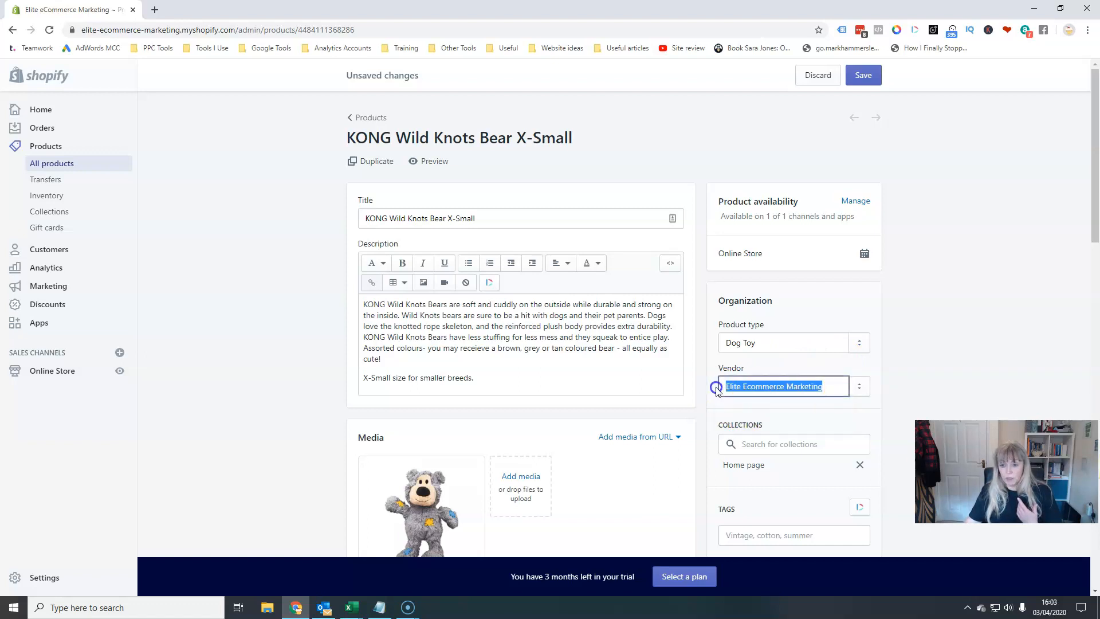
{"action": "key", "text": "BackSpace"}
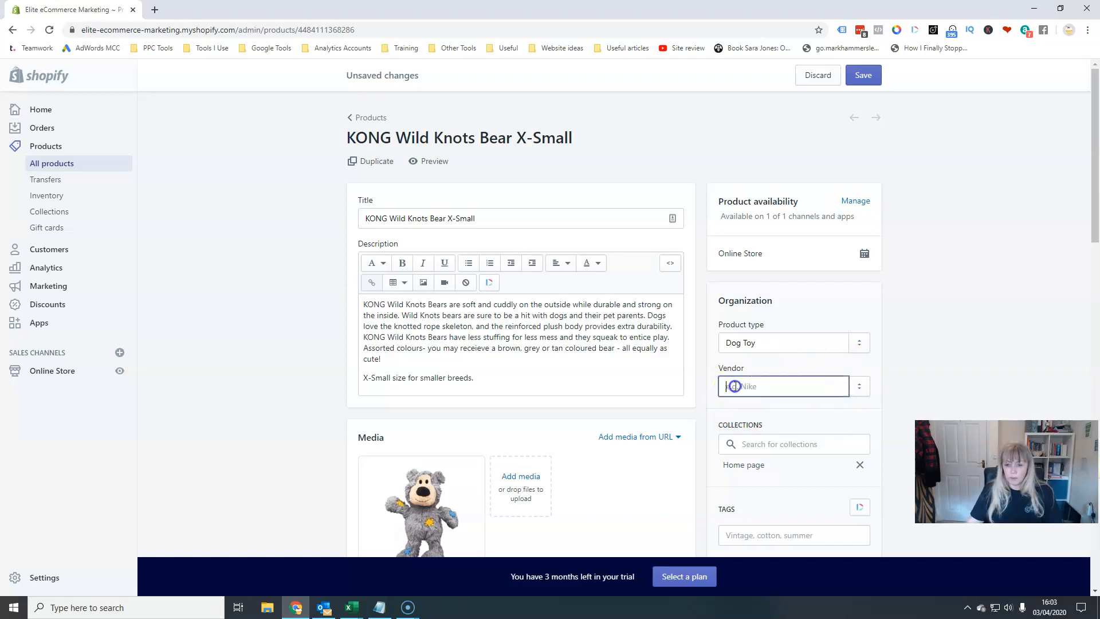
{"action": "type", "text": "g"}
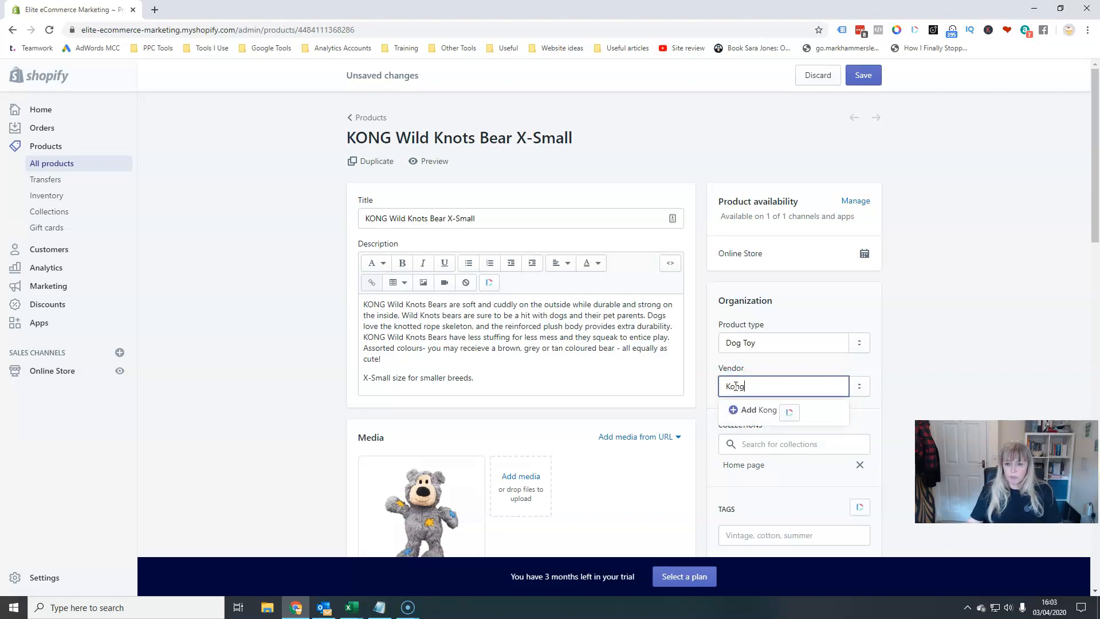
{"action": "left_click", "coordinate": [738, 410]}
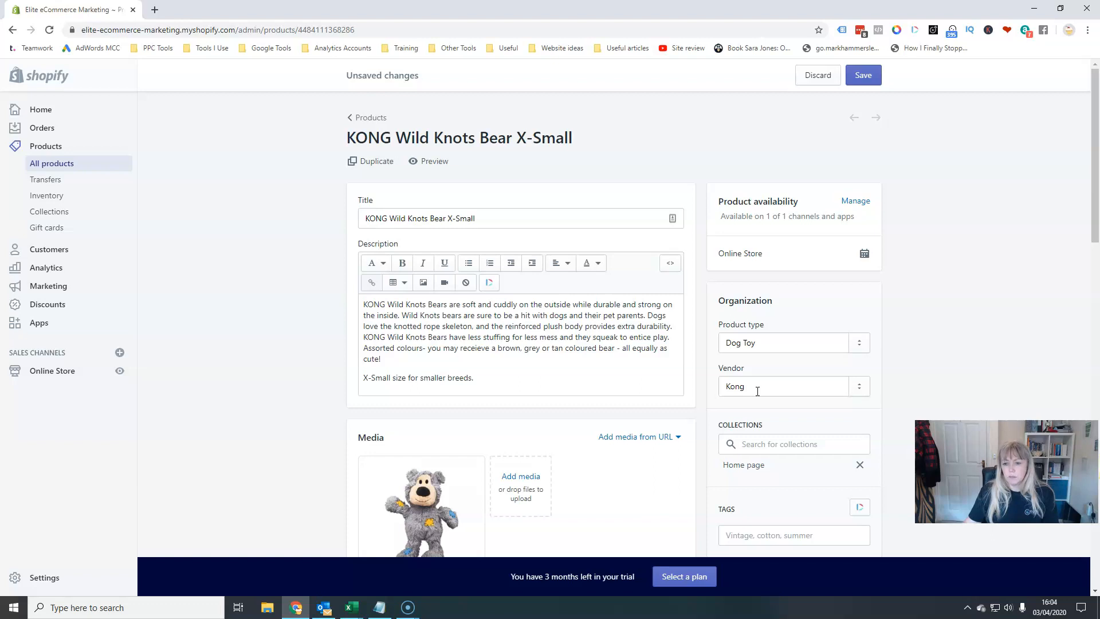
Check which collections are available for the product and look at its tags field
{"action": "scroll", "coordinate": [903, 368], "scroll_direction": "down", "scroll_amount": 3}
{"action": "left_click", "coordinate": [777, 272]}
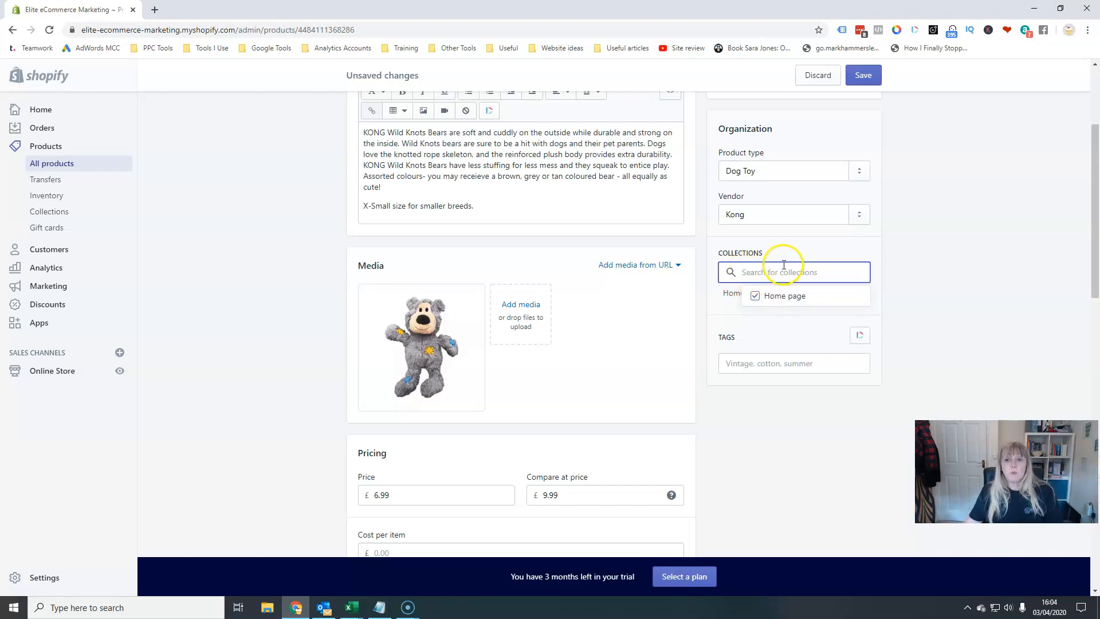
{"action": "left_click", "coordinate": [748, 272]}
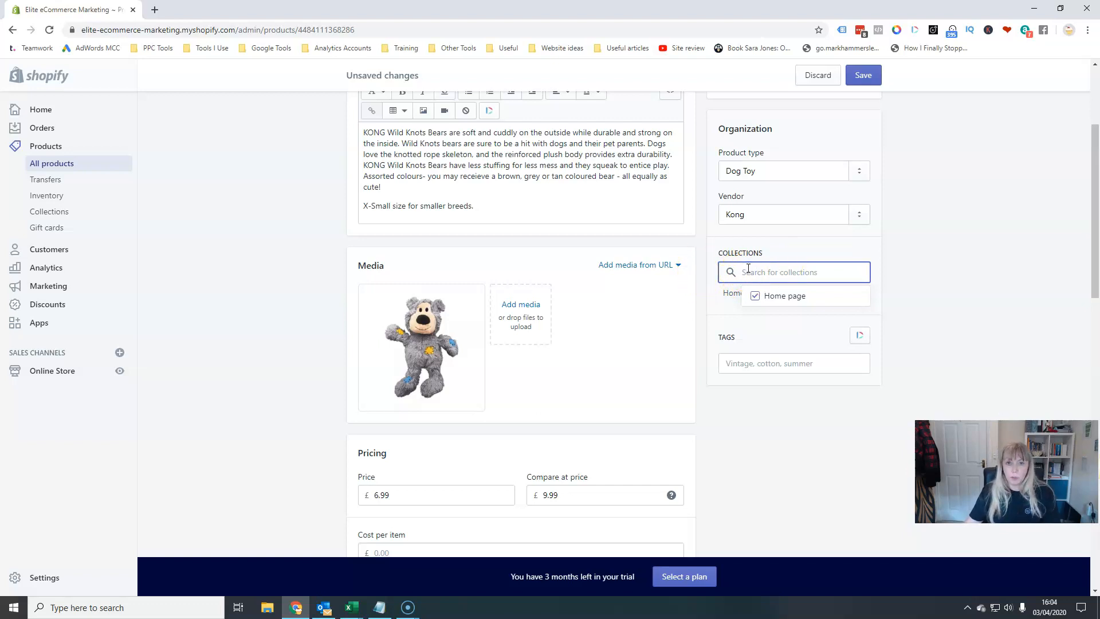
{"action": "left_click", "coordinate": [745, 322]}
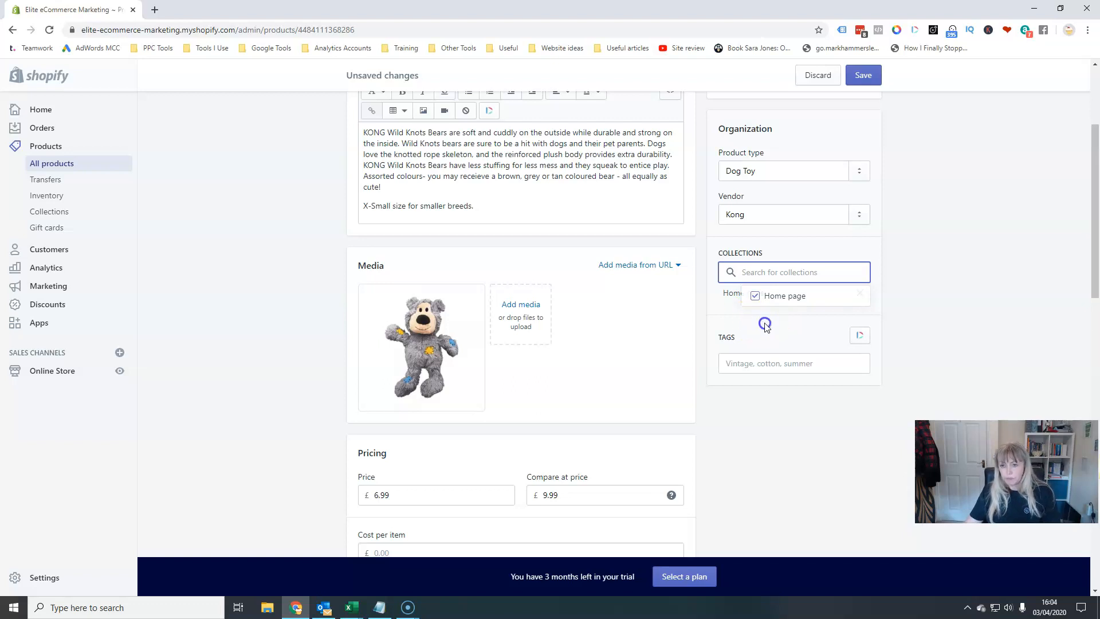
{"action": "left_click", "coordinate": [727, 363]}
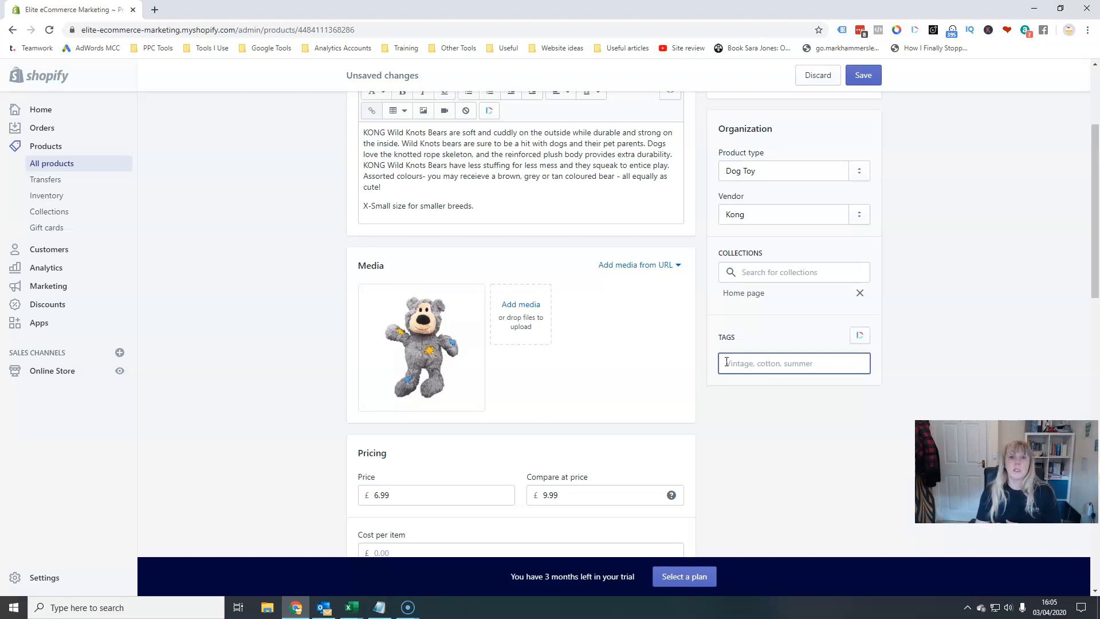
Save the product's organization details and open a store preview of the product
{"action": "scroll", "coordinate": [894, 332], "scroll_direction": "up", "scroll_amount": 3}
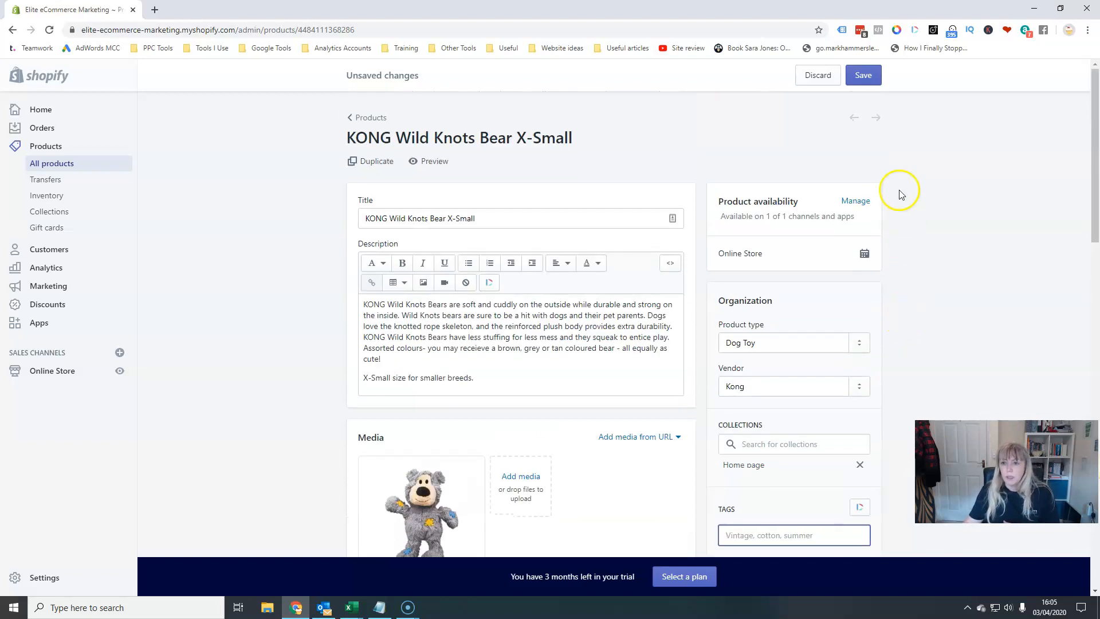
{"action": "left_click", "coordinate": [870, 75]}
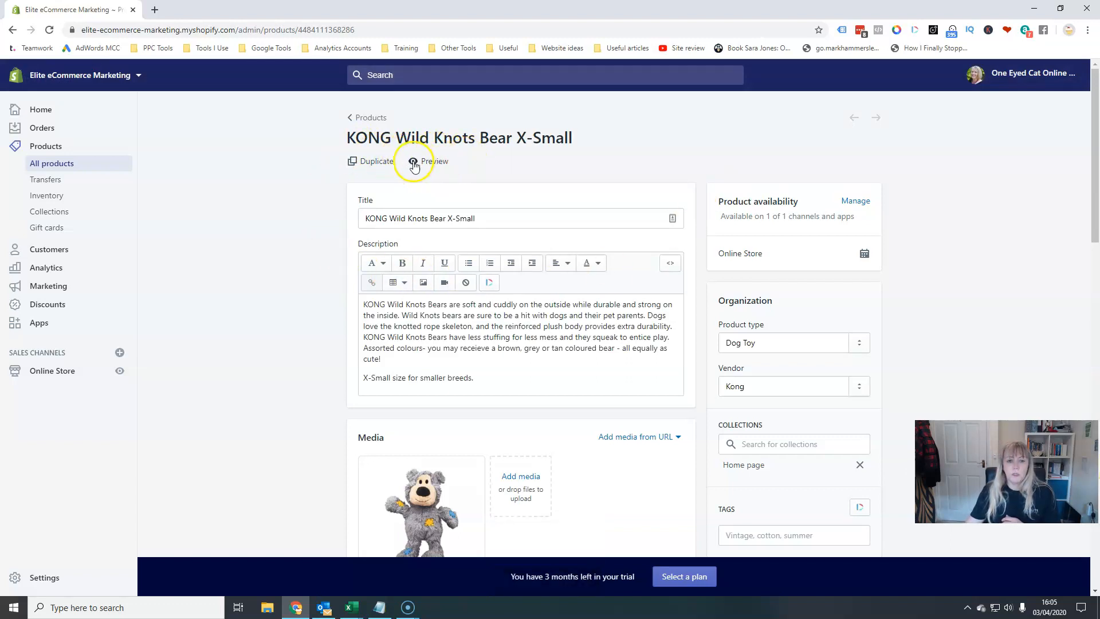
{"action": "left_click", "coordinate": [429, 164]}
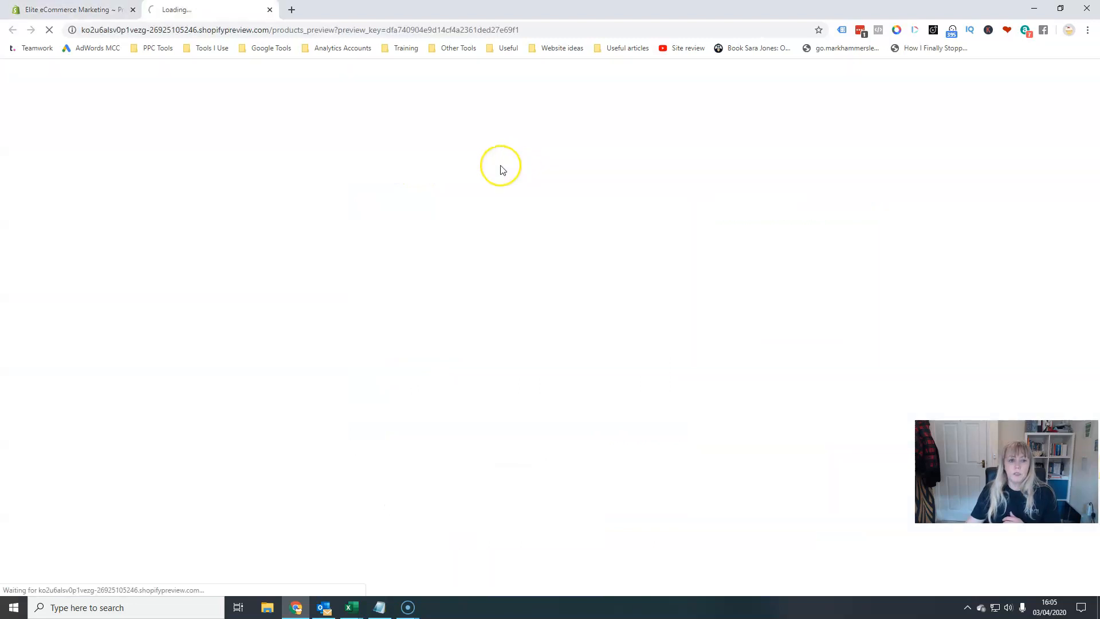